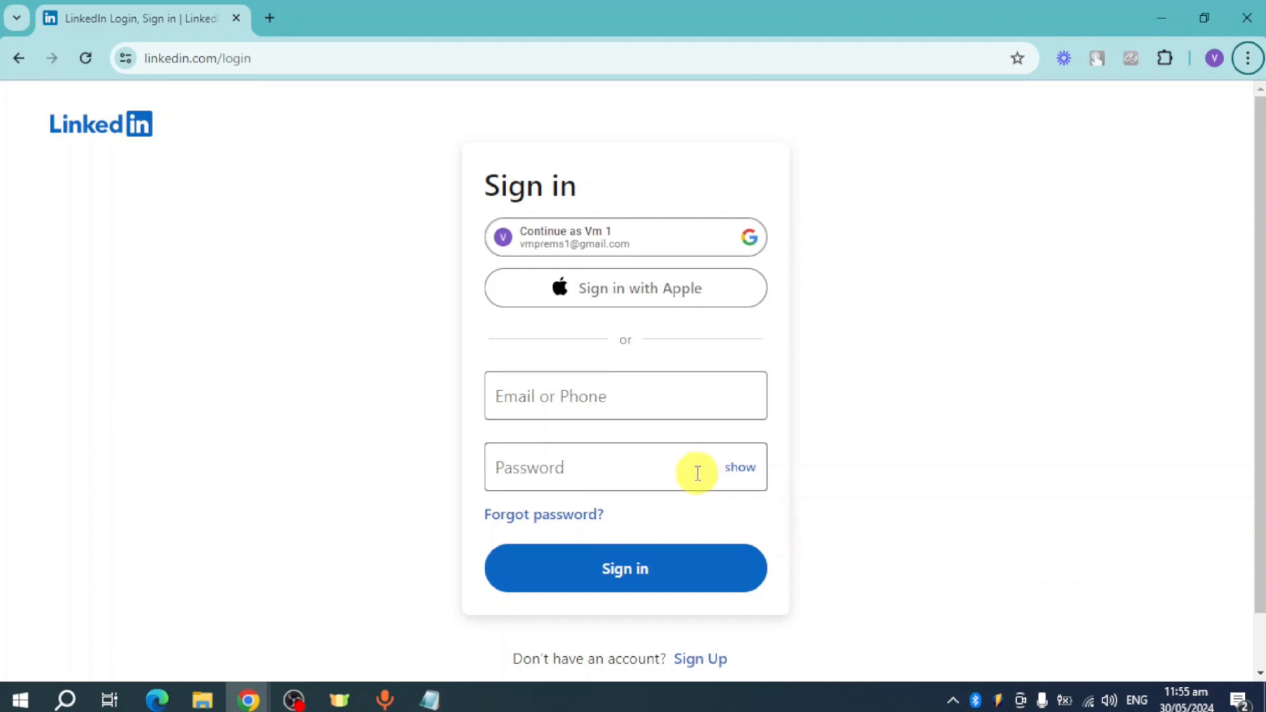
# Open the account sign-up form from the sign-in page and activate its email or phone number field
pyautogui.scroll(-1, 719, 459)
pyautogui.click(698, 597)
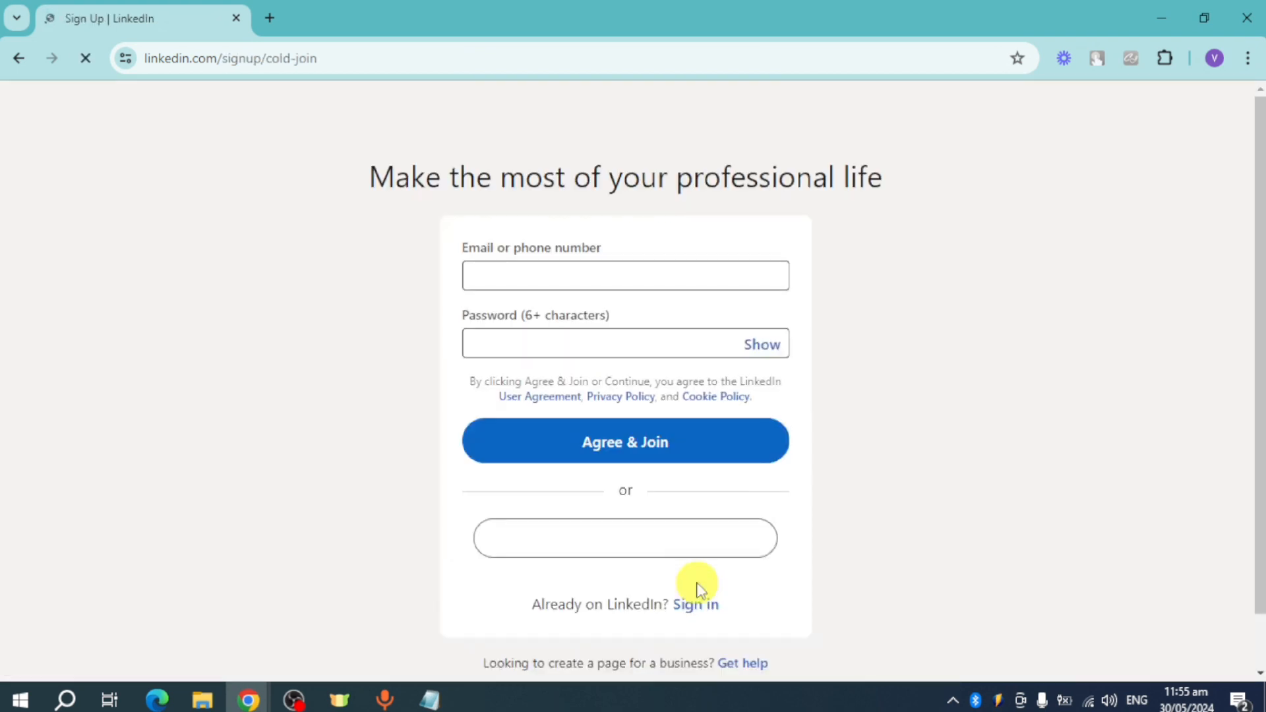
pyautogui.click(604, 277)
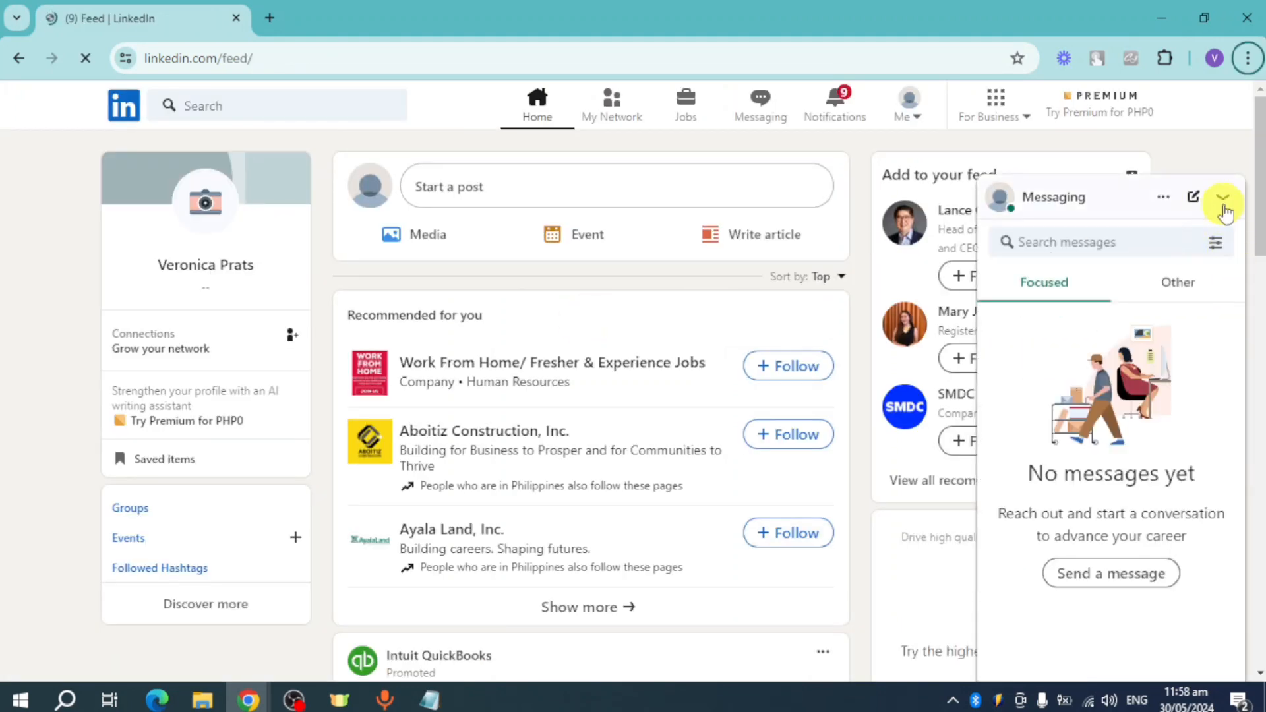
# Collapse the messaging overlay and open your own profile page
pyautogui.click(1224, 198)
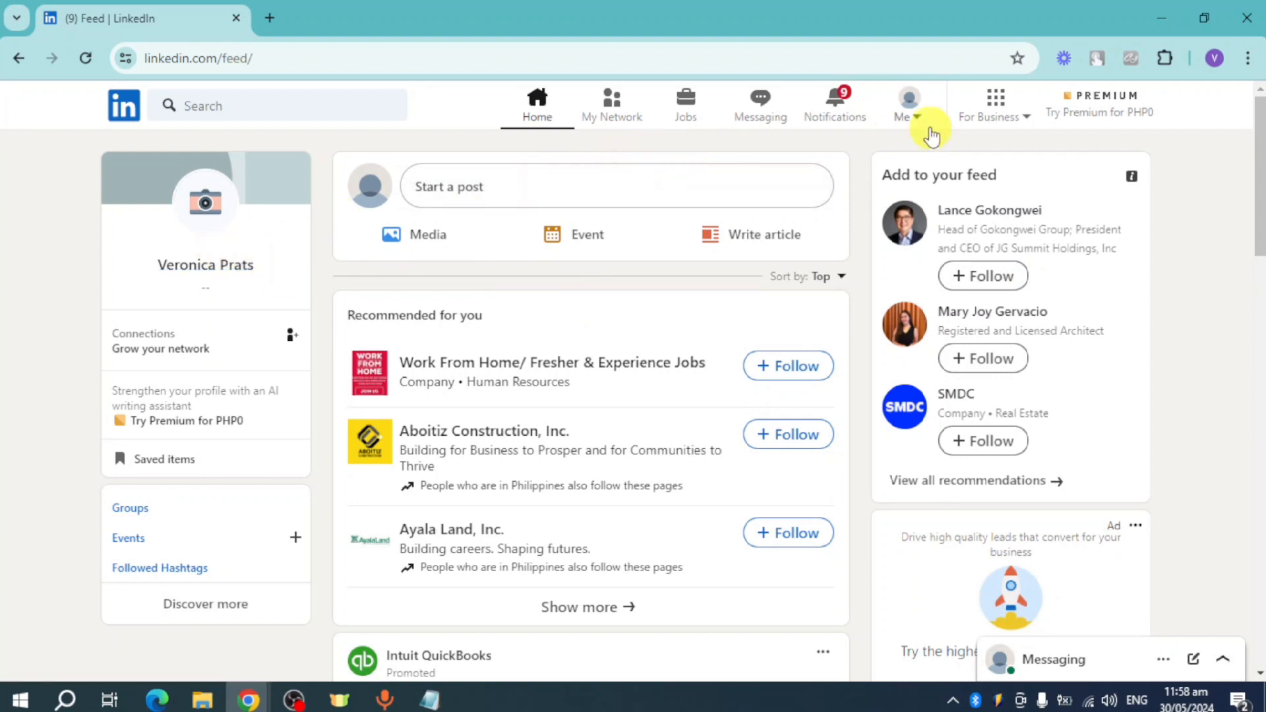
pyautogui.click(912, 117)
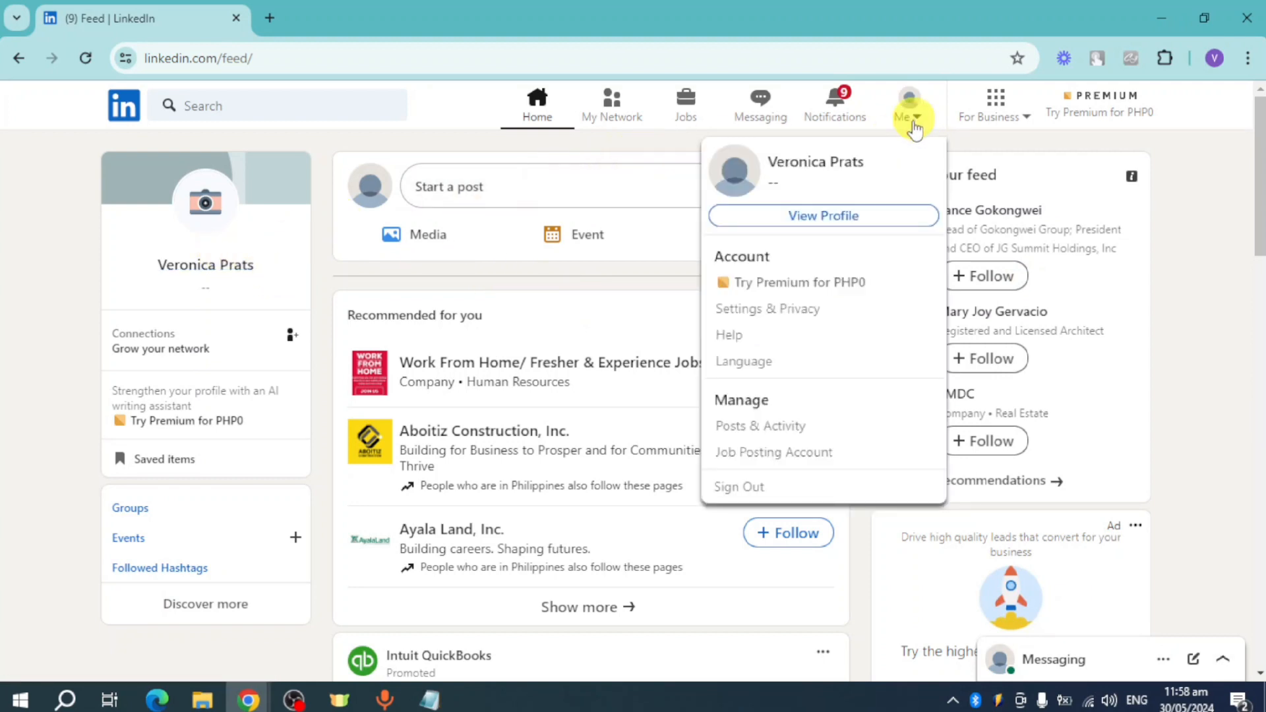
pyautogui.click(843, 223)
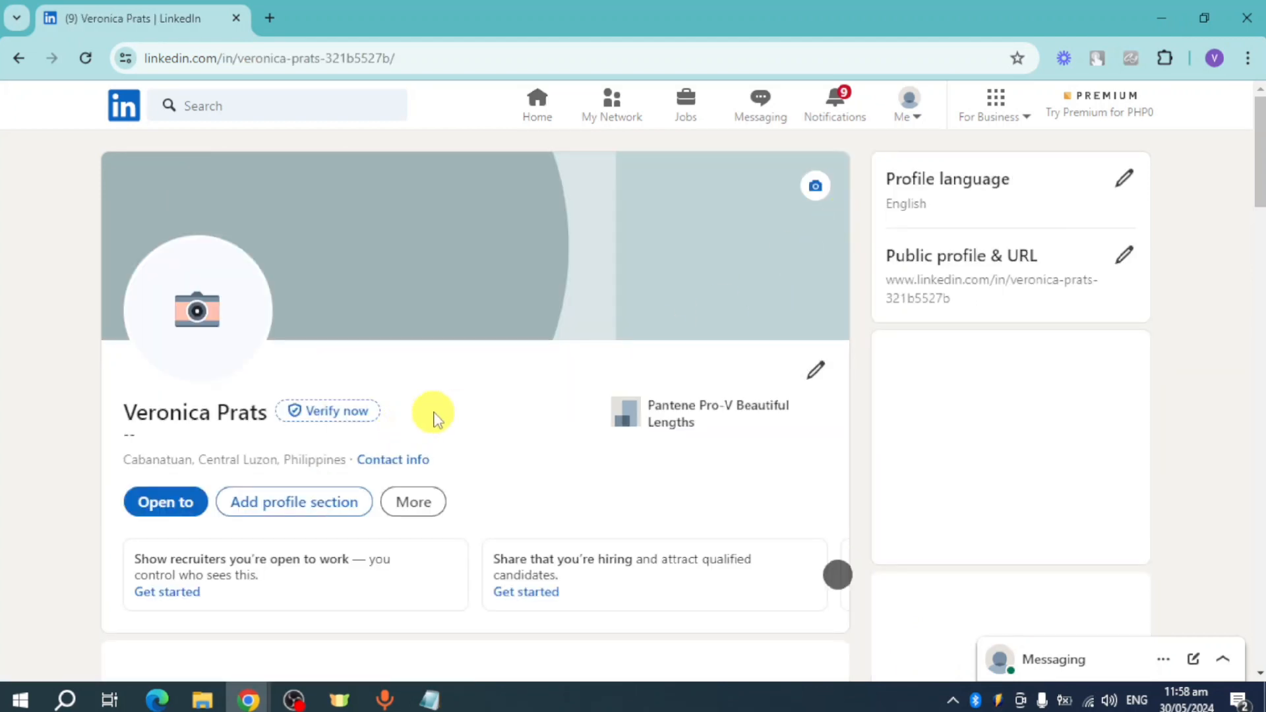
# Open the job preferences form for Finding a new job from the profile's Open to options
pyautogui.scroll(-1, 444, 409)
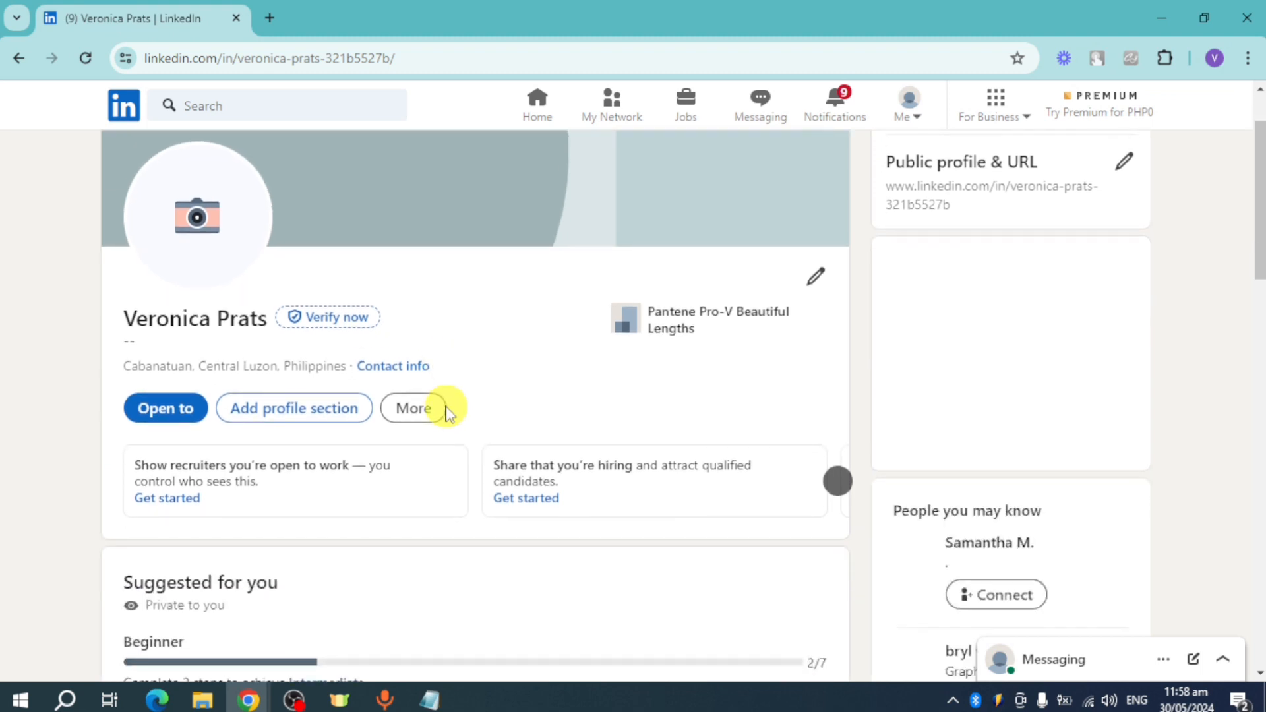
pyautogui.click(167, 408)
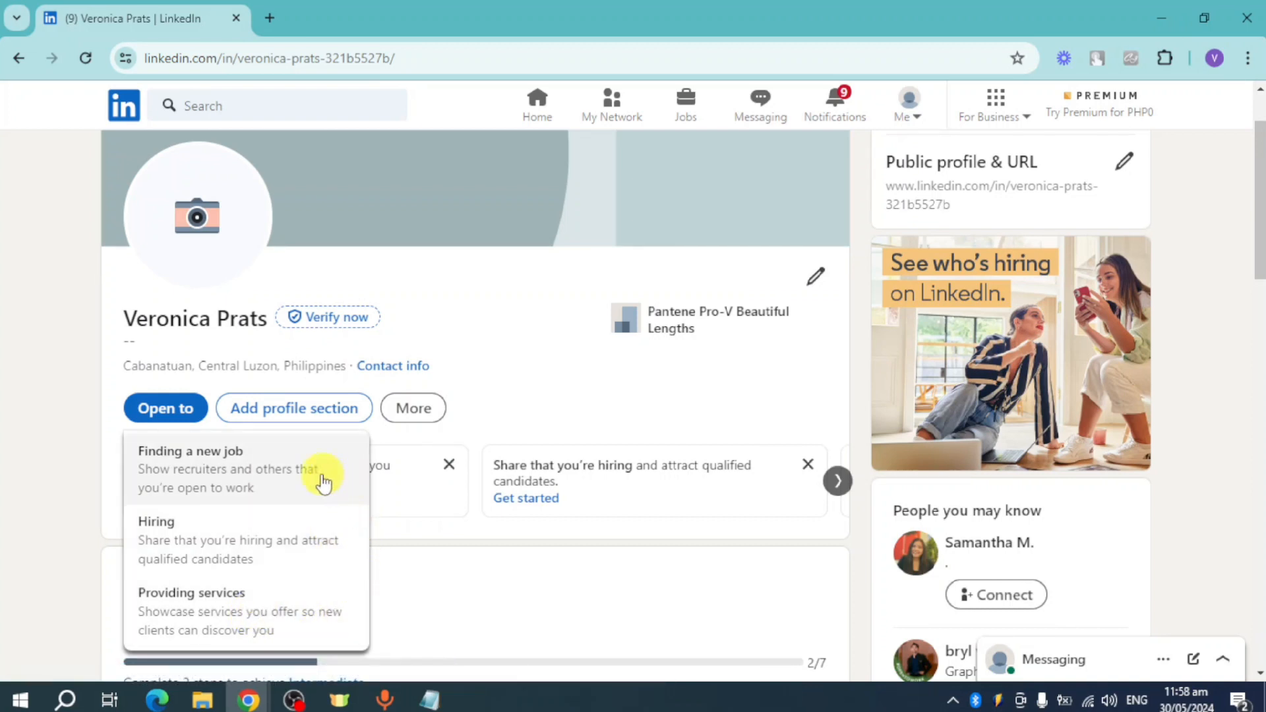
pyautogui.click(232, 476)
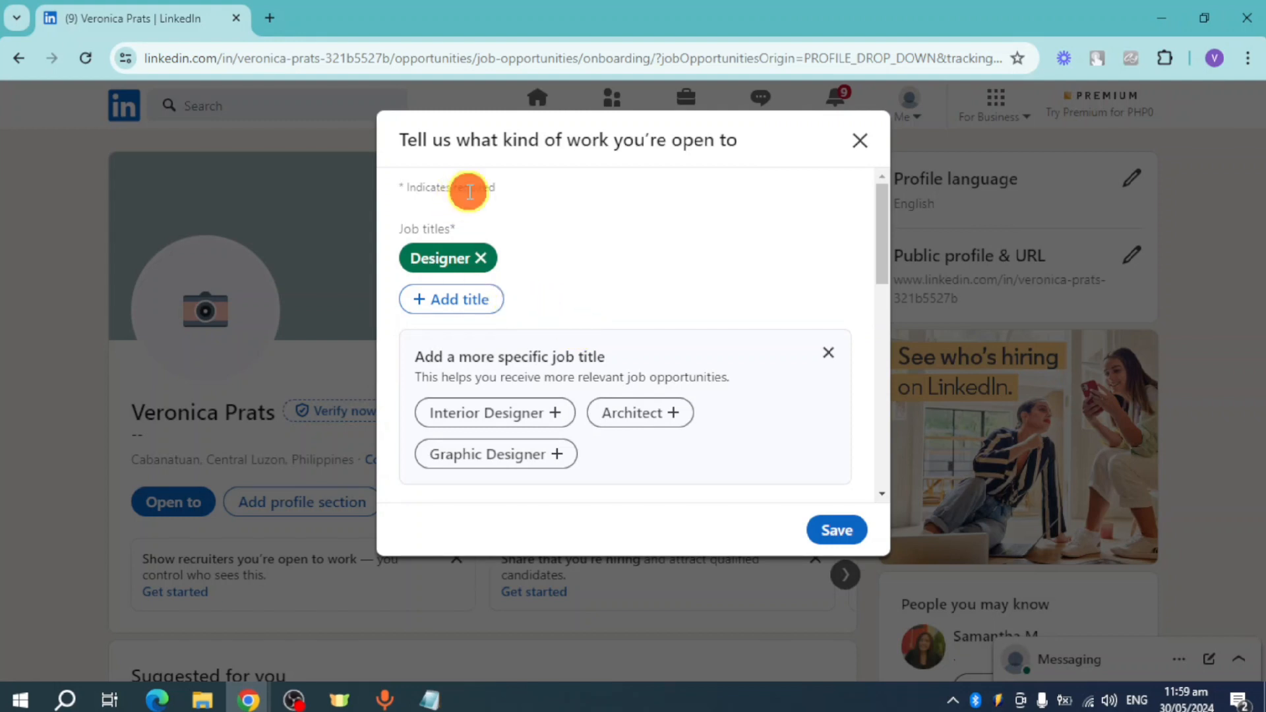
# Add Fashion Designer as a further job title in the job preferences
pyautogui.click(468, 298)
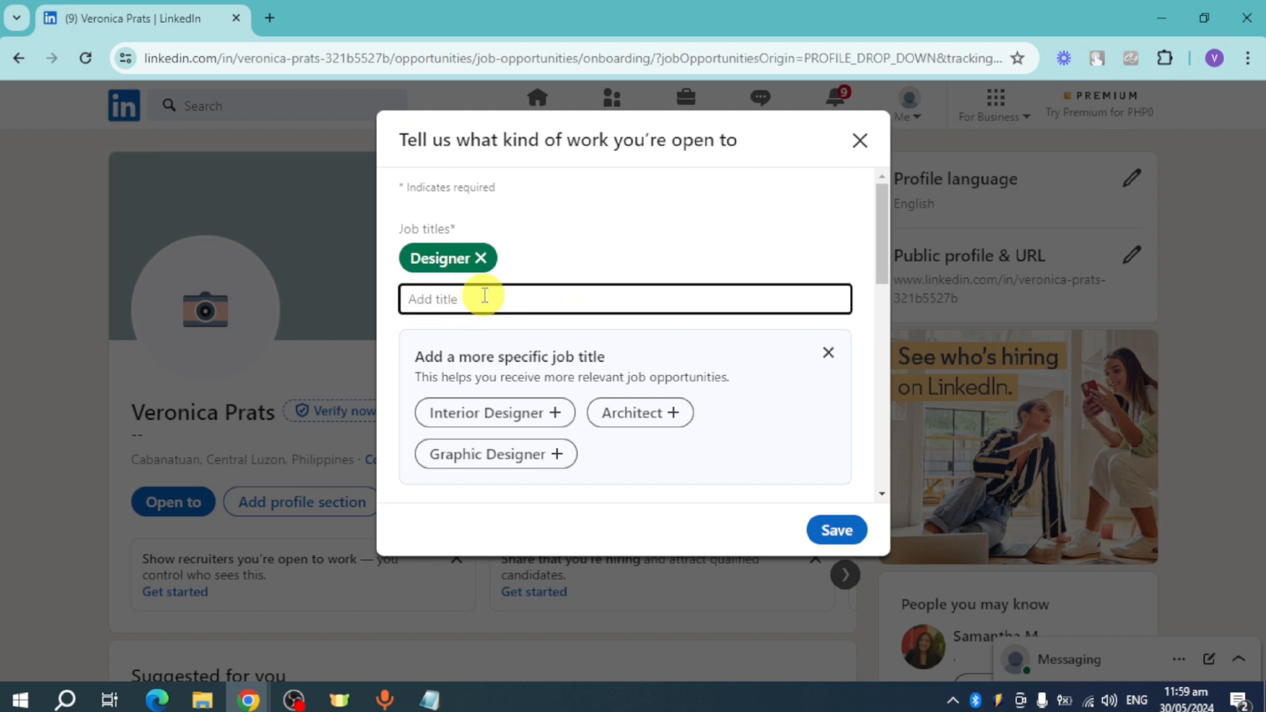
pyautogui.write('FFas')
pyautogui.press('BackSpace')
pyautogui.press('BackSpace')
pyautogui.press('BackSpace')
pyautogui.write('as')
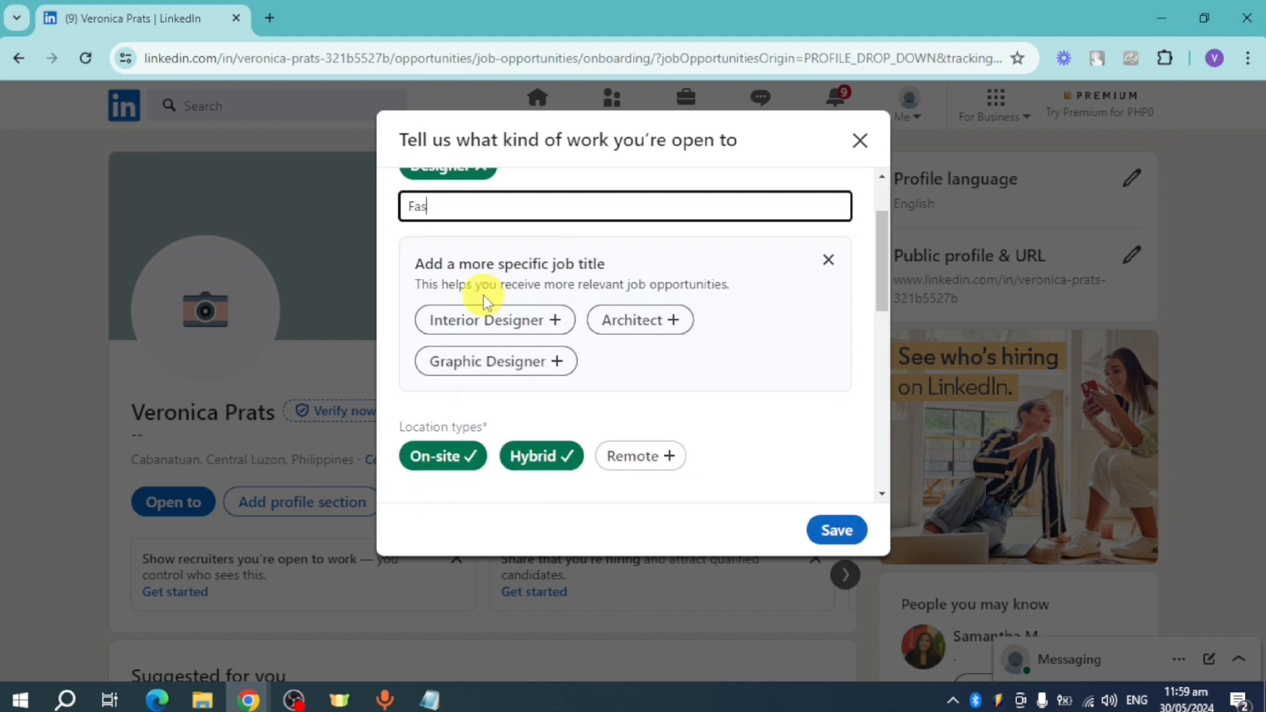
pyautogui.write('hion ')
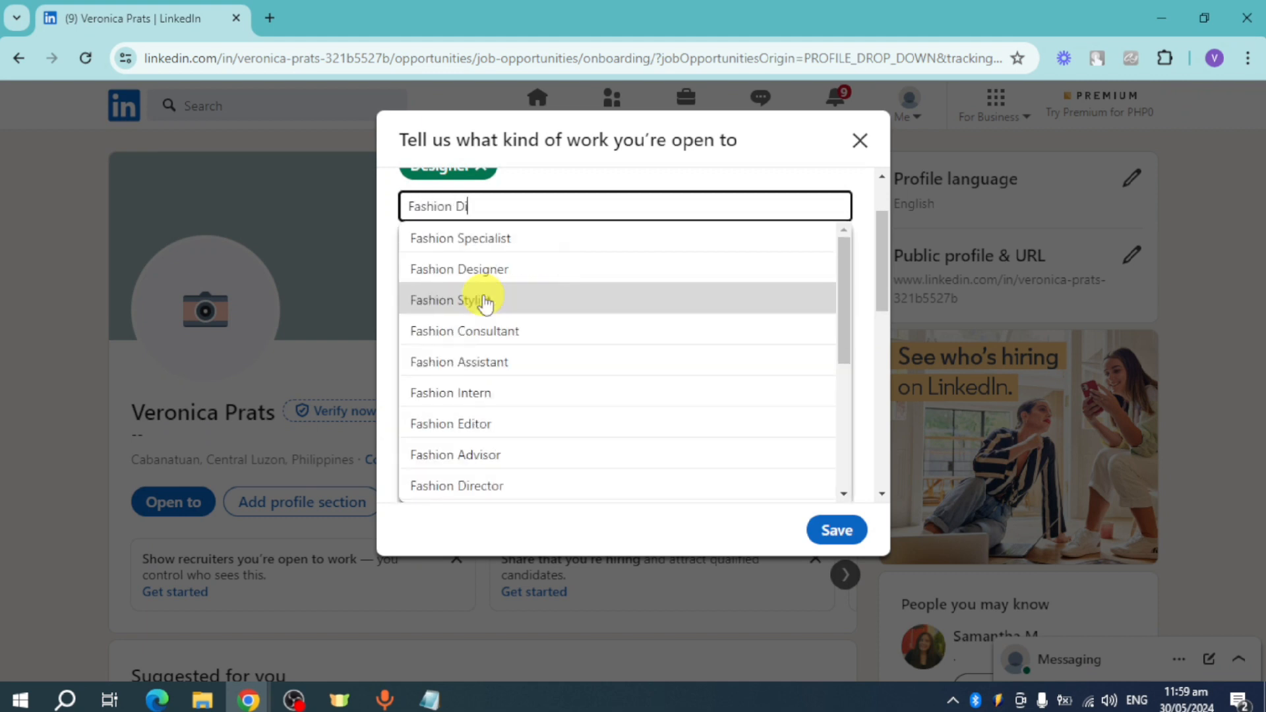
pyautogui.write('D')
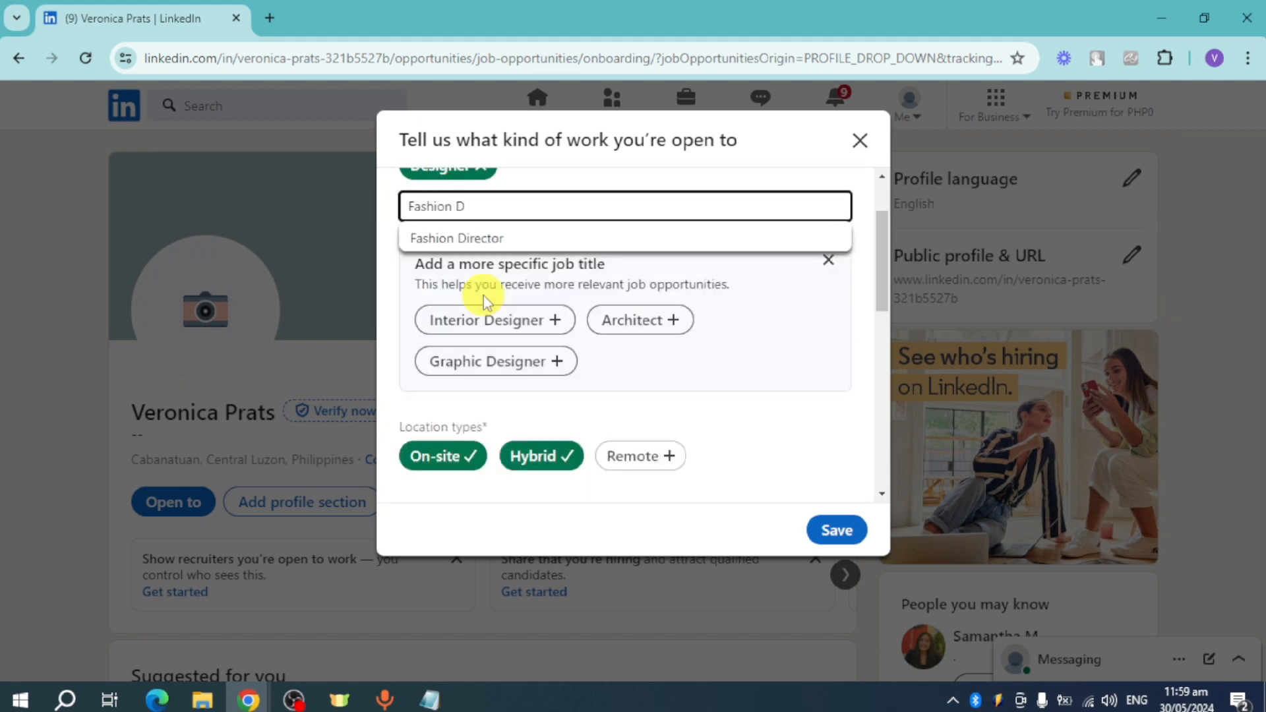
pyautogui.write('esi')
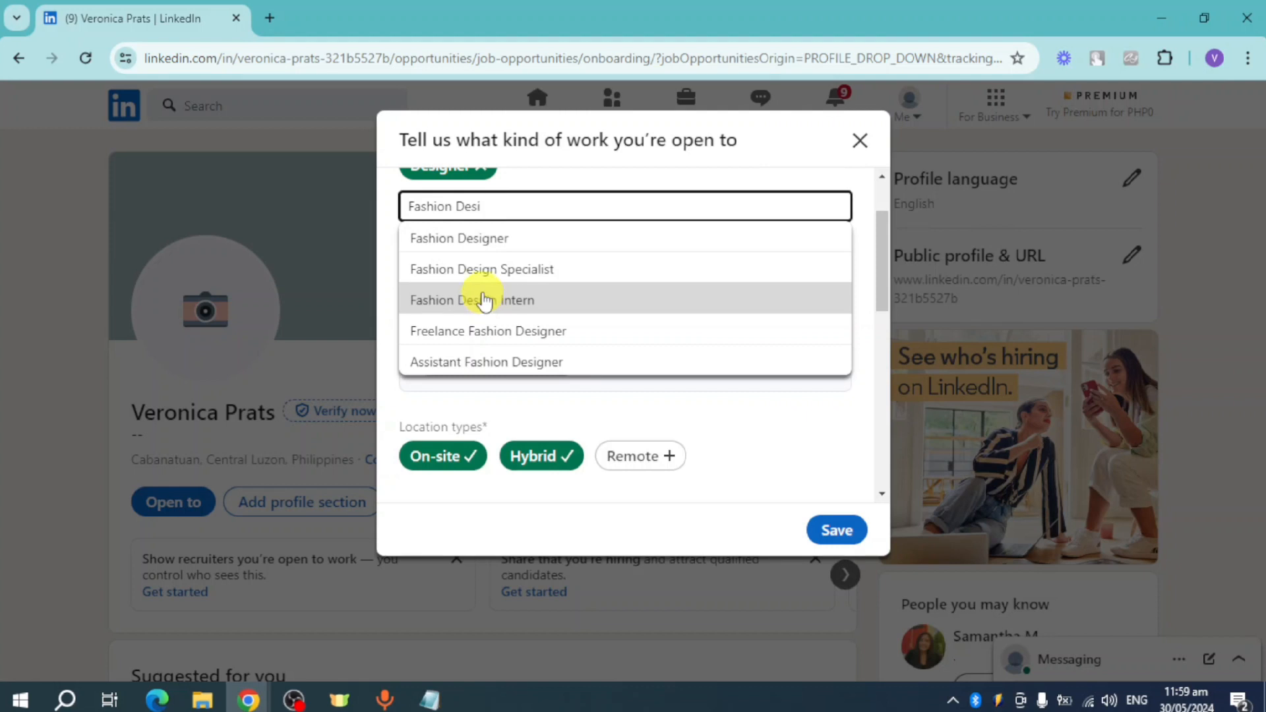
pyautogui.click(523, 238)
# Add Remote to the selected location types in the job preferences
pyautogui.scroll(-5, 607, 280)
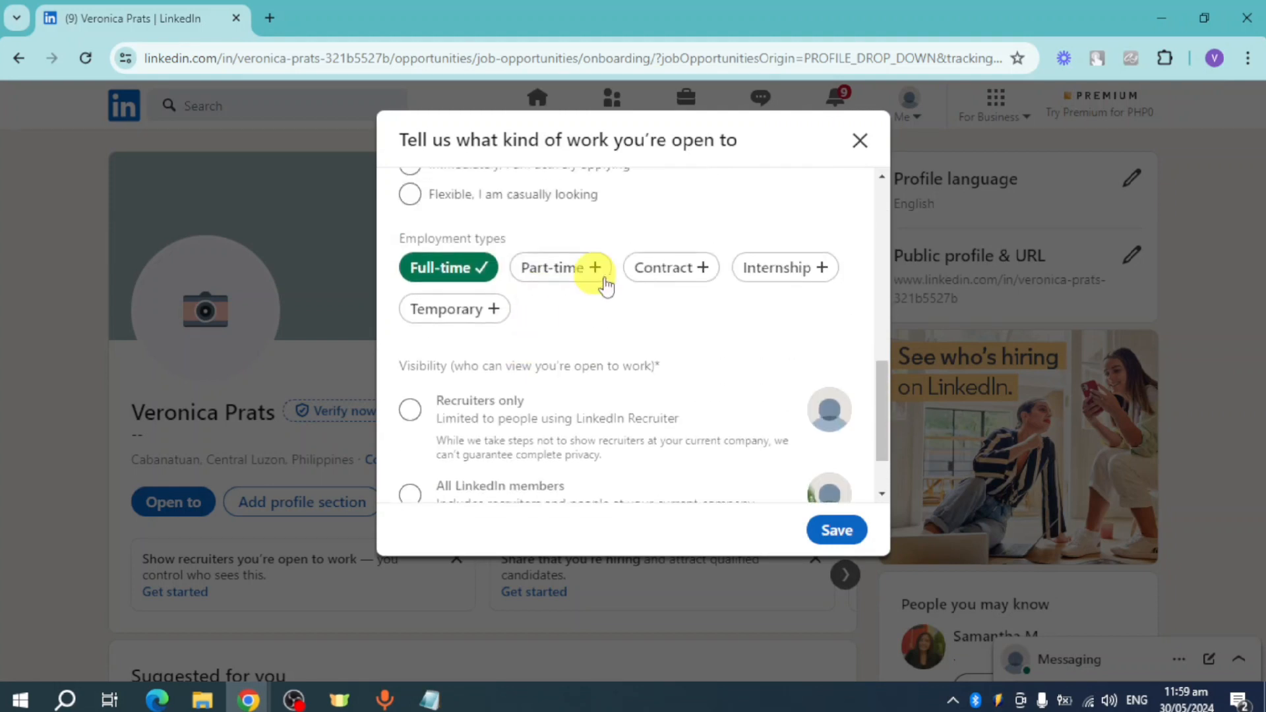
pyautogui.scroll(6, 574, 282)
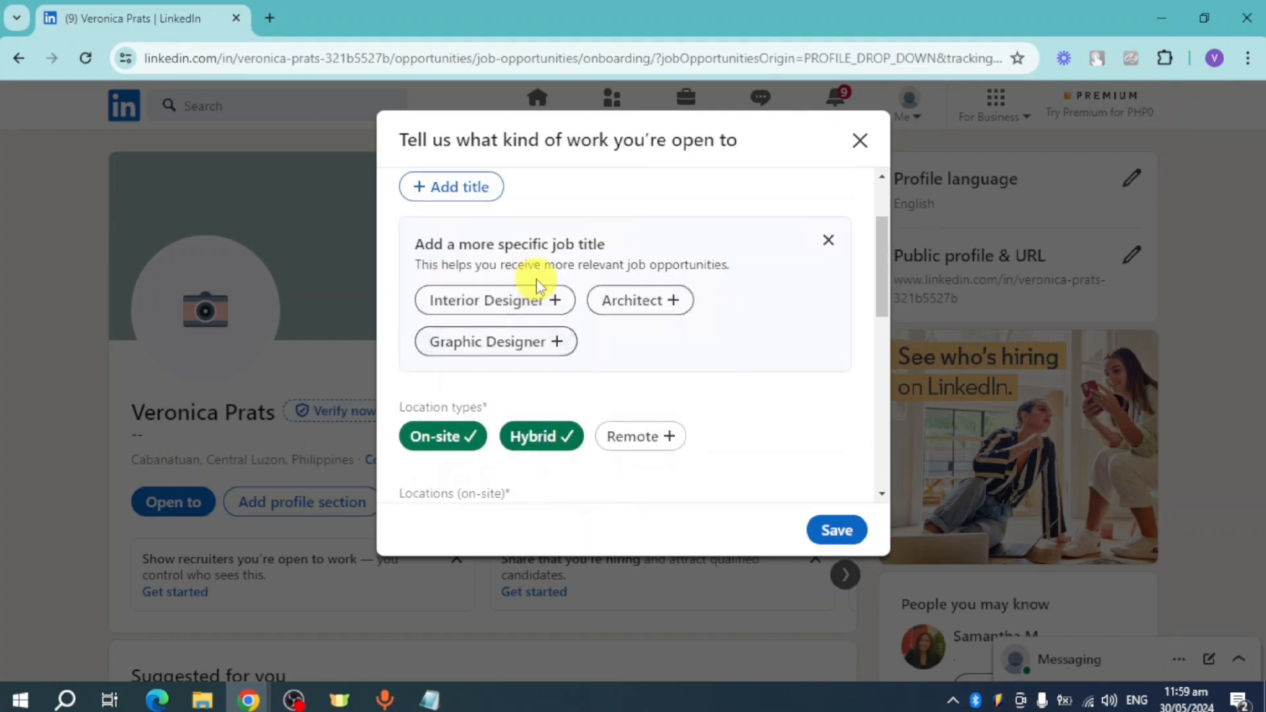
pyautogui.scroll(2, 547, 270)
pyautogui.scroll(-4, 594, 275)
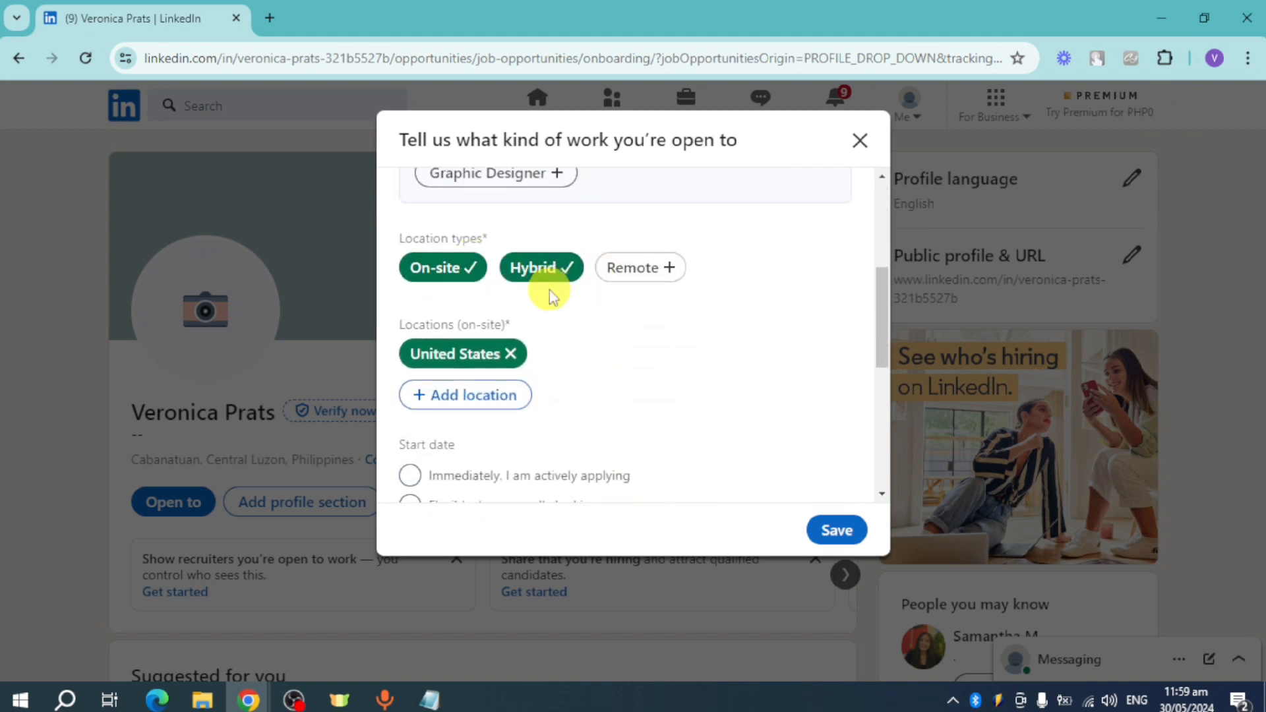
pyautogui.click(669, 272)
# Add Chicago, Illinois, United States as the remote work location
pyautogui.scroll(-5, 706, 317)
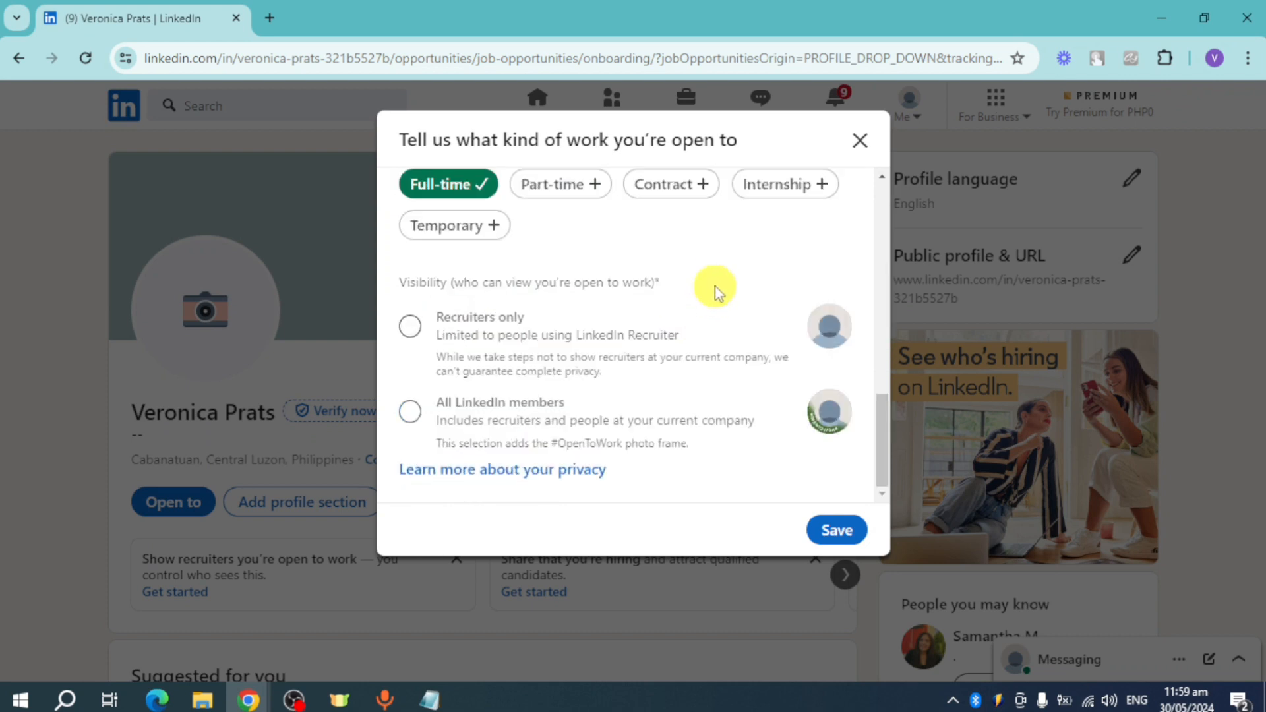
pyautogui.scroll(10, 712, 283)
pyautogui.scroll(-5, 704, 274)
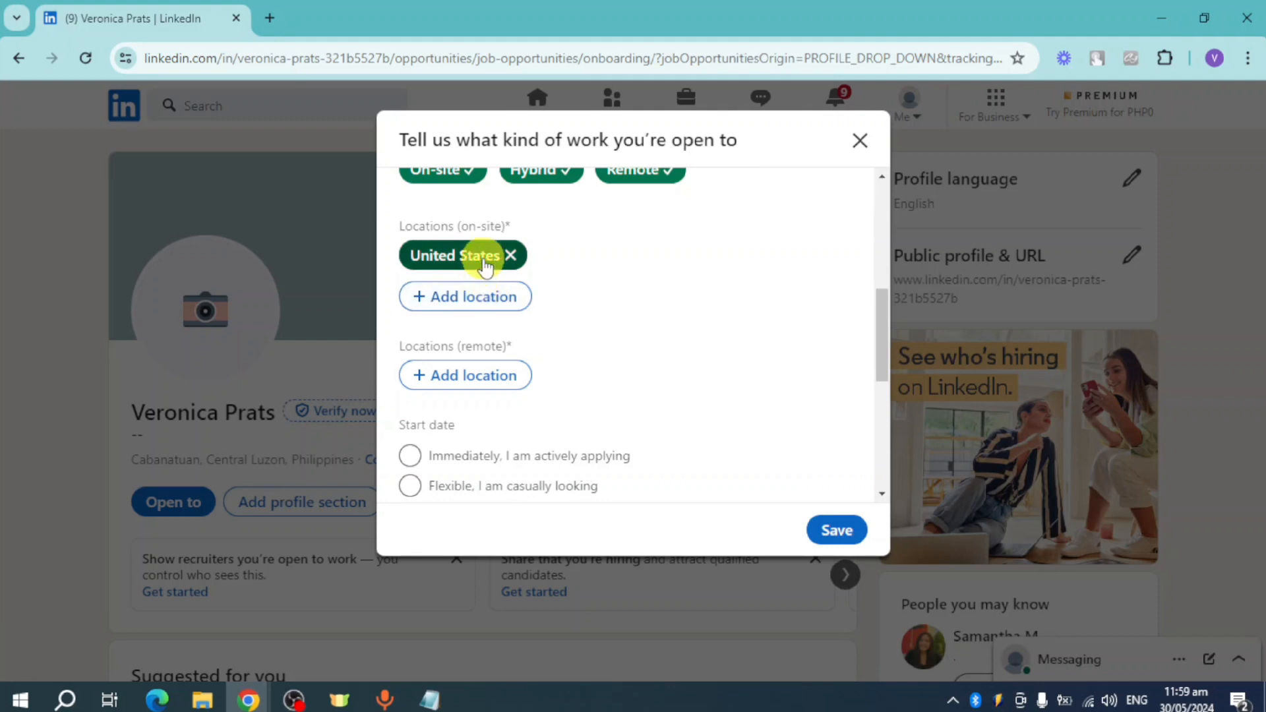
pyautogui.click(498, 380)
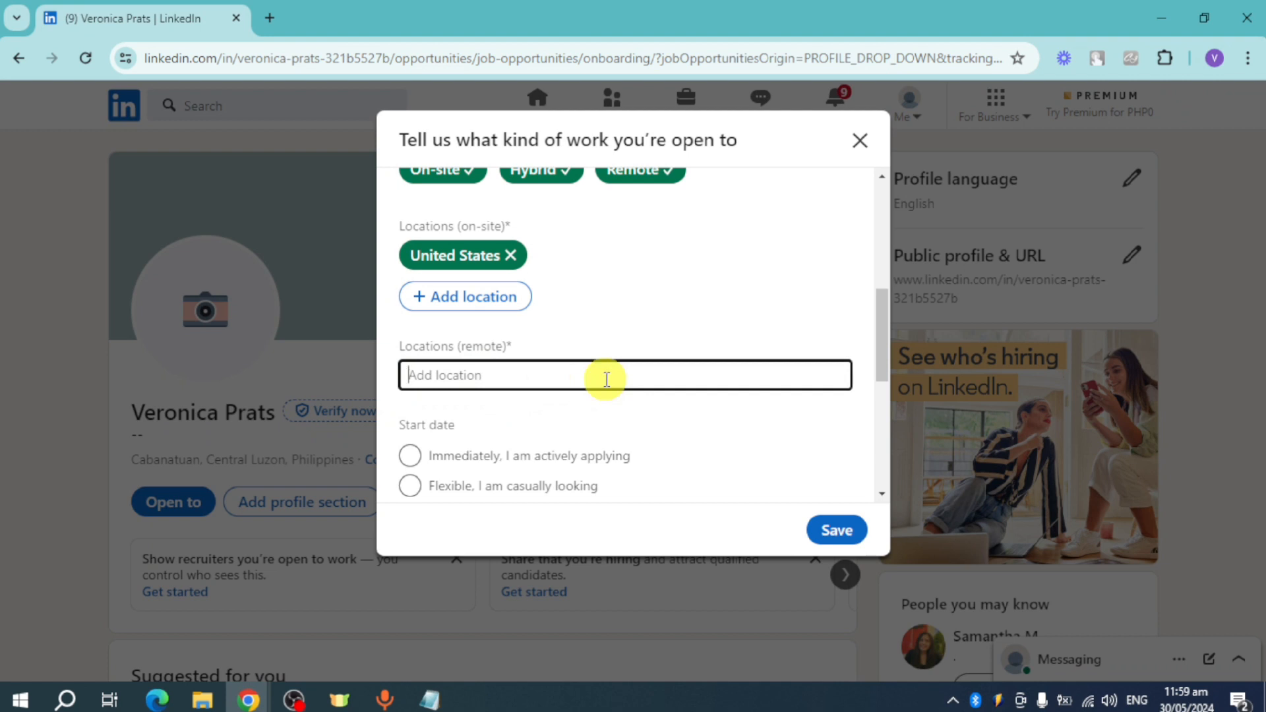
pyautogui.write('Chica')
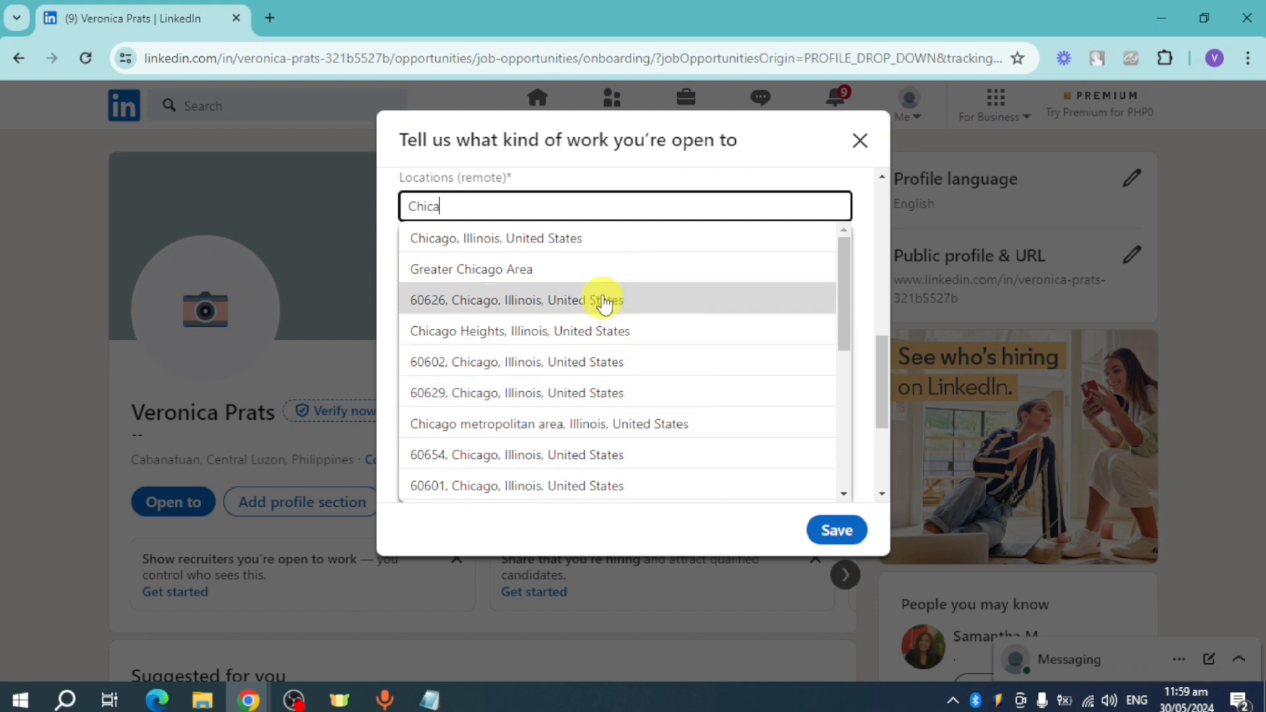
pyautogui.click(620, 244)
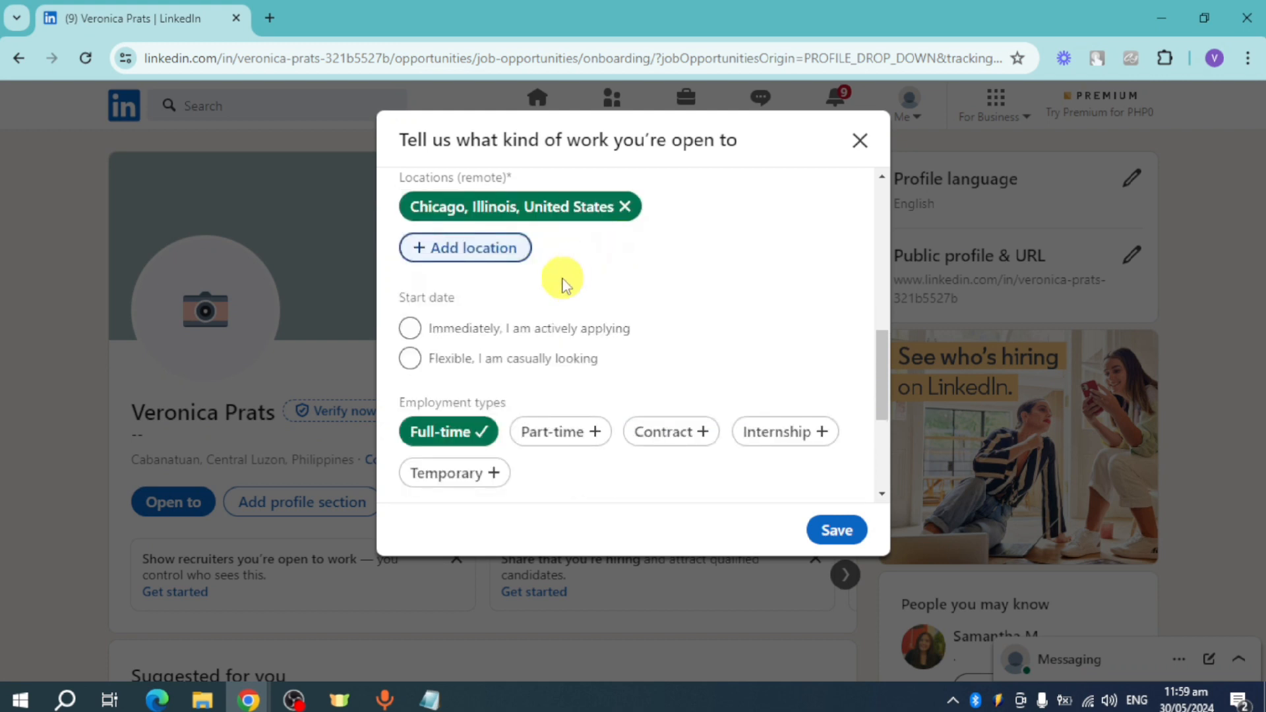
# Set the start date to Immediately and add Part-time and Contract to the employment types
pyautogui.click(412, 330)
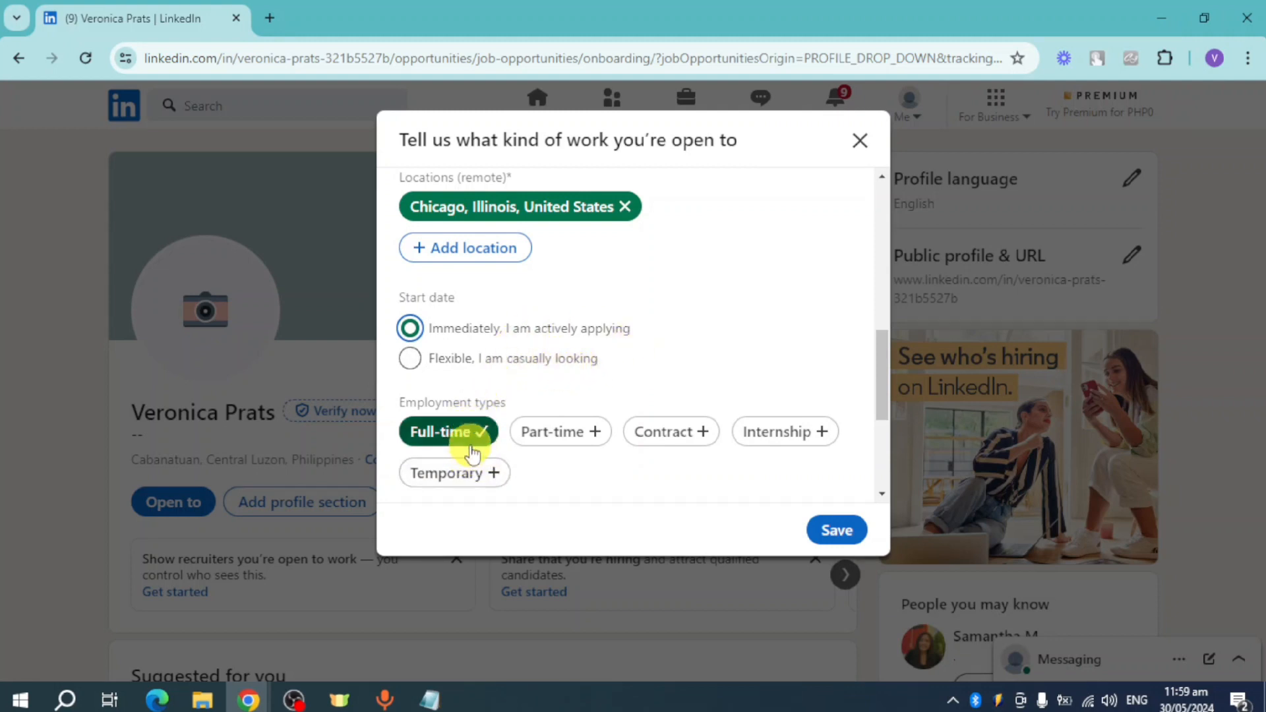
pyautogui.click(593, 440)
pyautogui.click(709, 440)
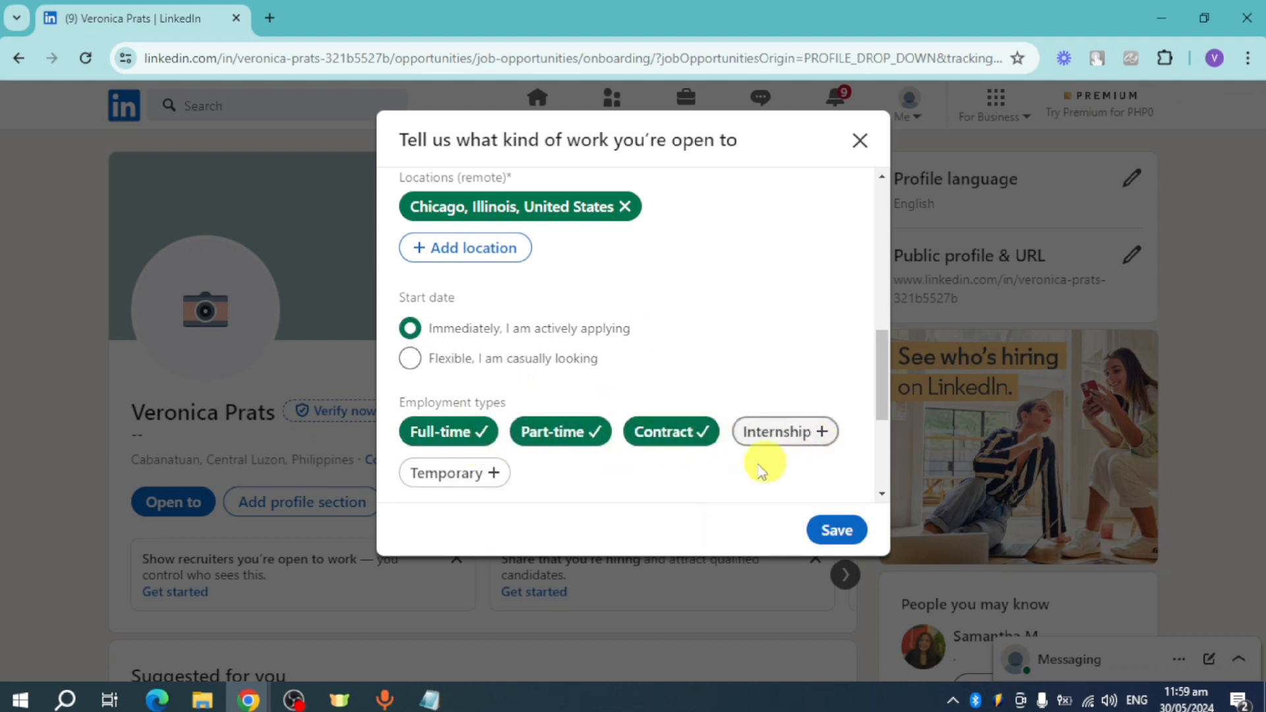
# Set the open-to-work visibility to Recruiters only and save the job preferences
pyautogui.scroll(8, 749, 389)
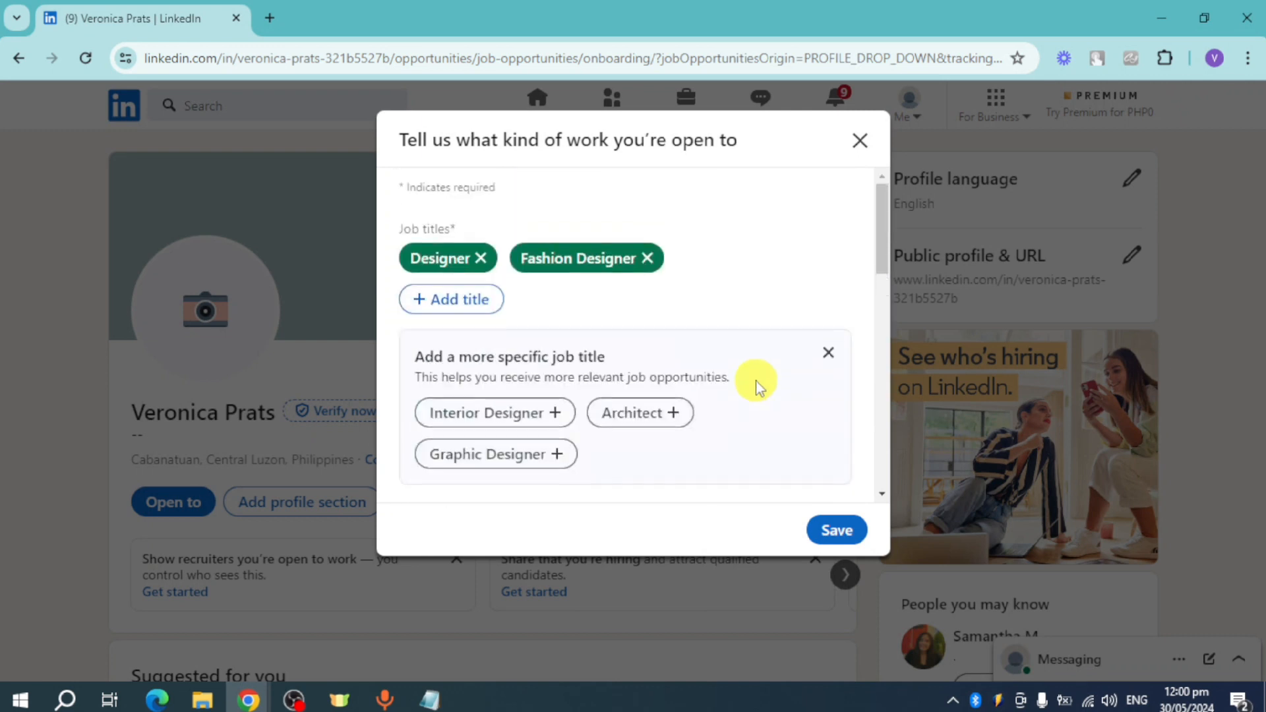
pyautogui.click(837, 531)
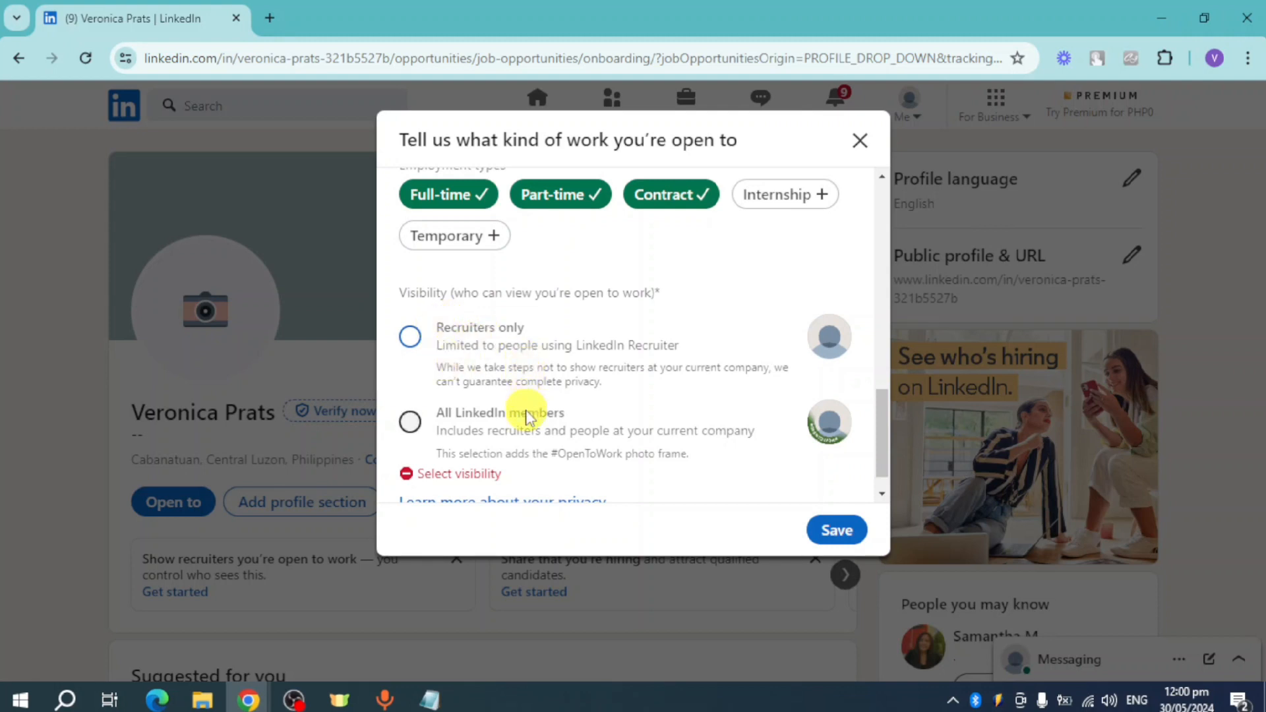
pyautogui.click(470, 333)
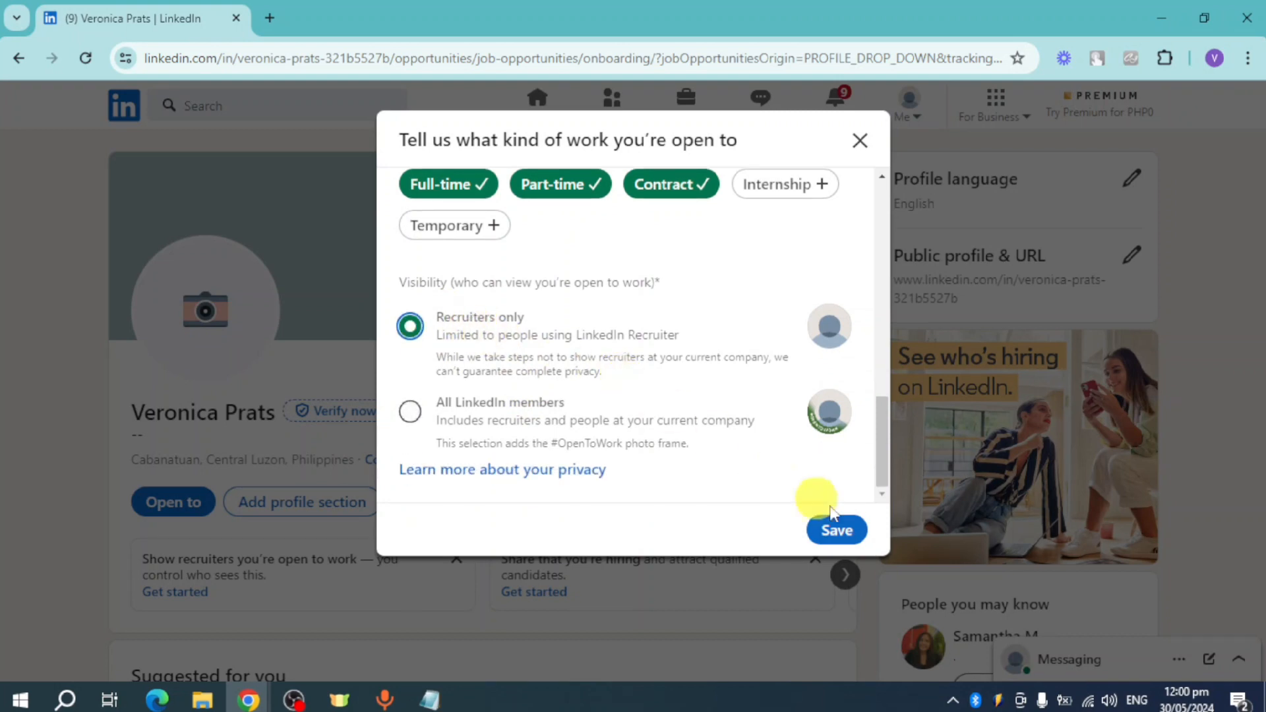
pyautogui.click(842, 533)
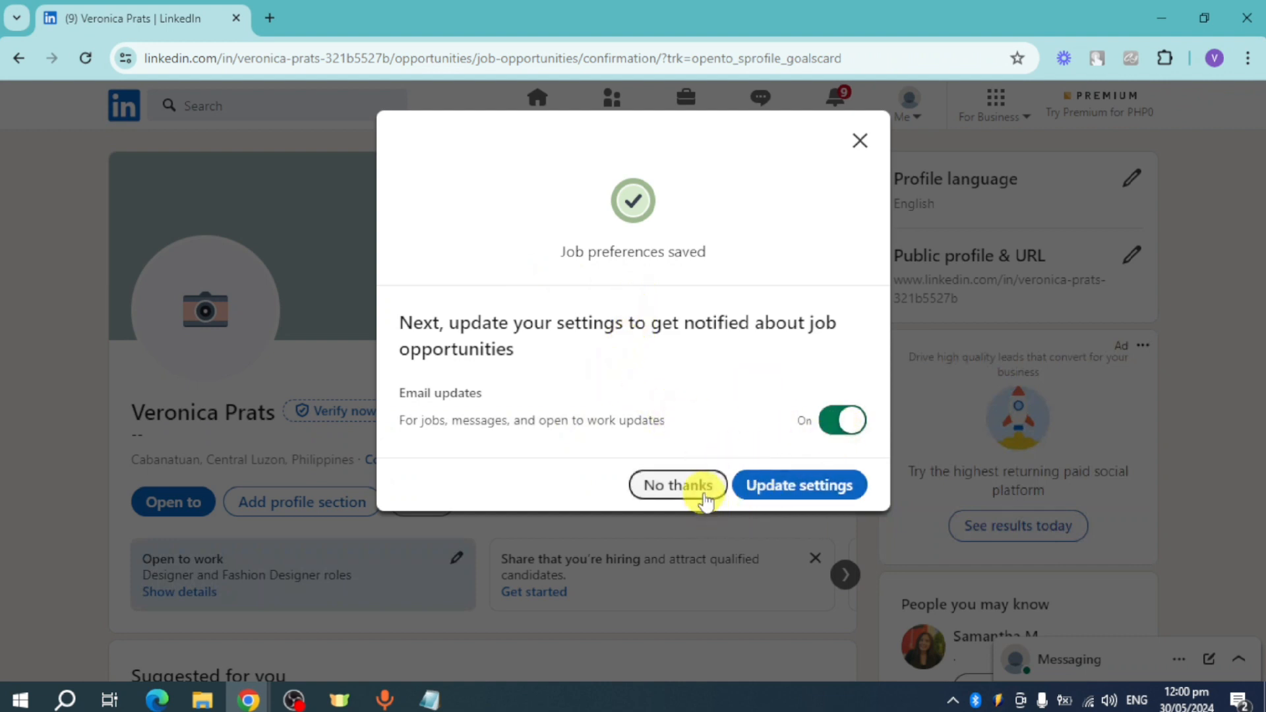
# Try the email updates switch and decline updating the job notification settings
pyautogui.tripleClick(841, 420)
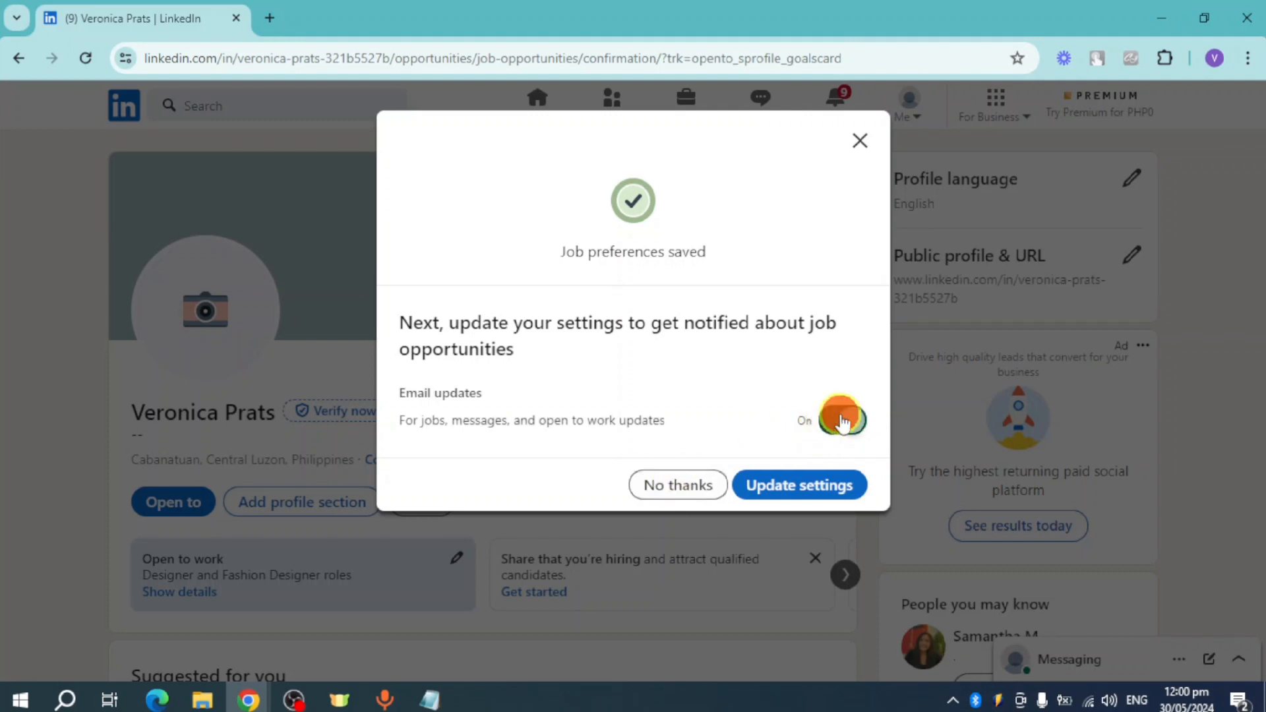
pyautogui.click(676, 485)
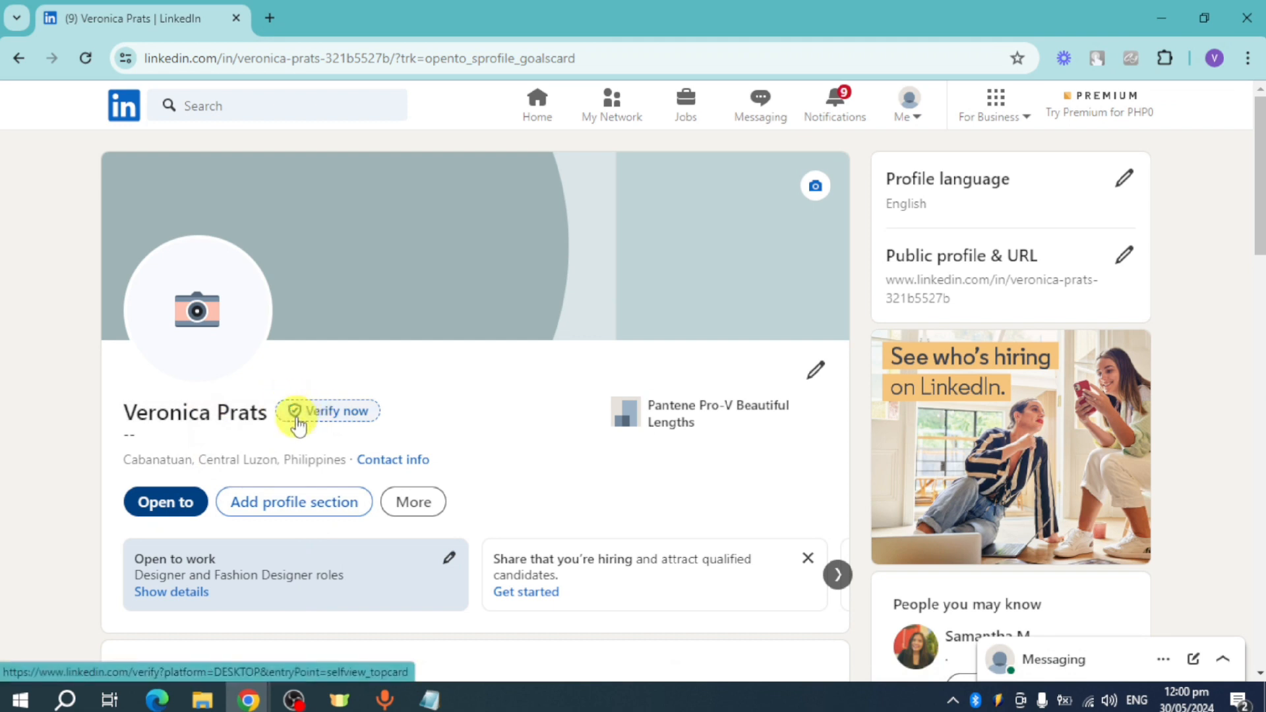
# View the Persona identity verification directions from the profile's verification option and return to the profile page
pyautogui.click(329, 414)
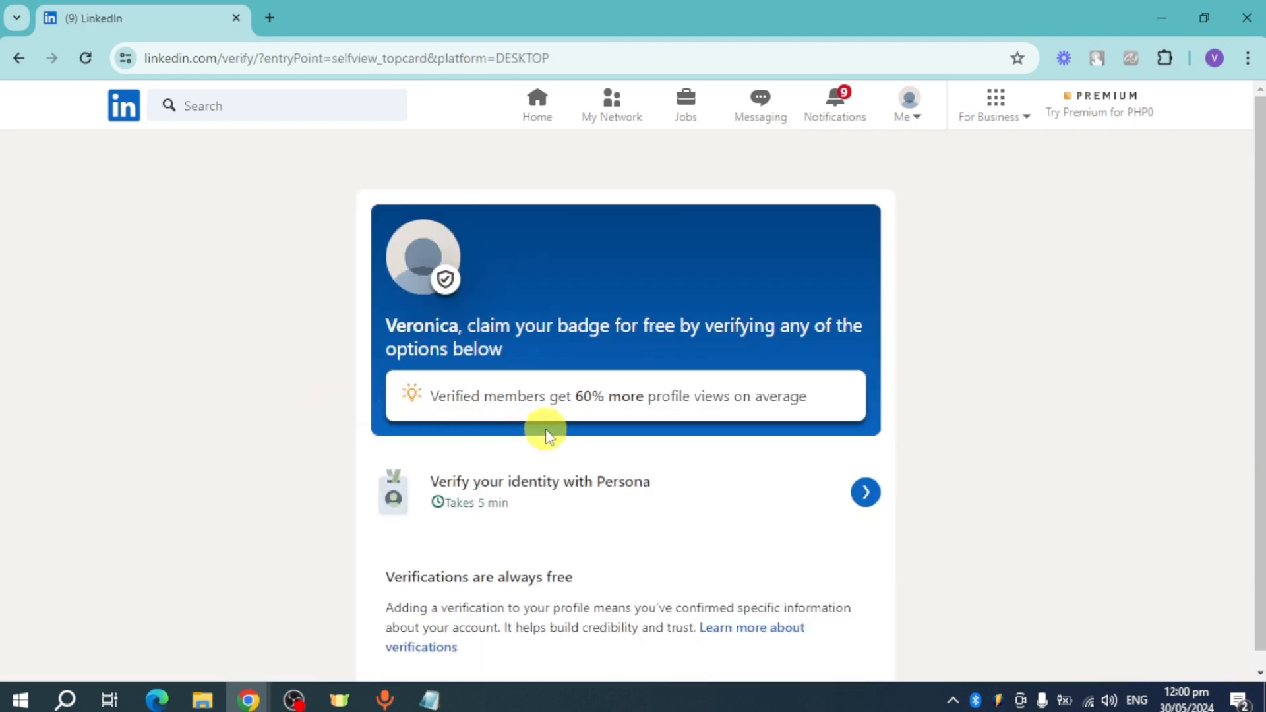
pyautogui.scroll(-1, 547, 432)
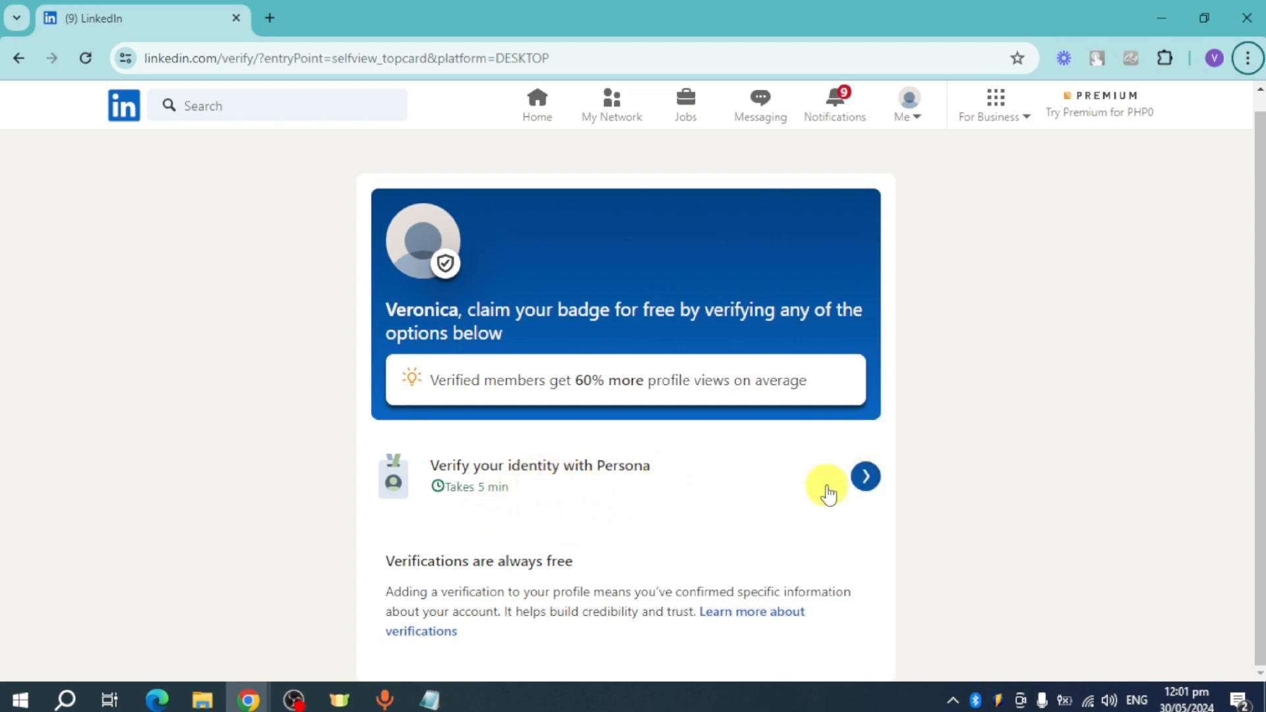
pyautogui.click(860, 483)
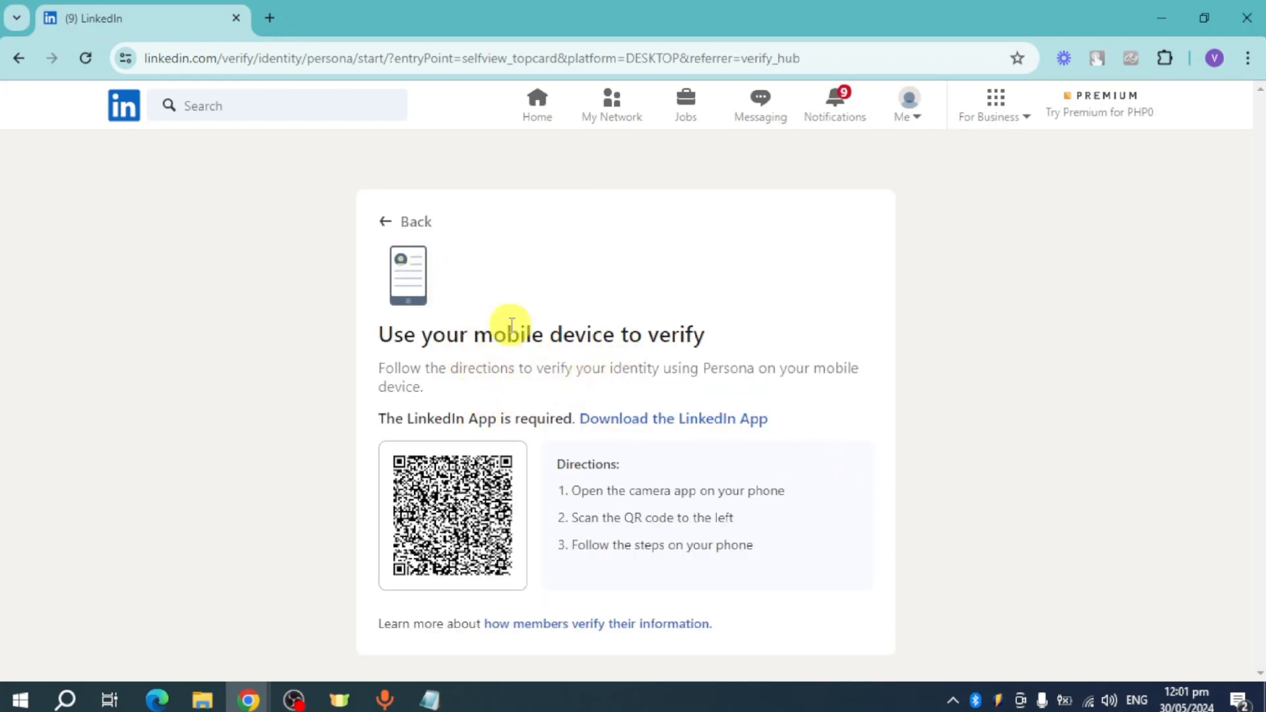
pyautogui.click(391, 224)
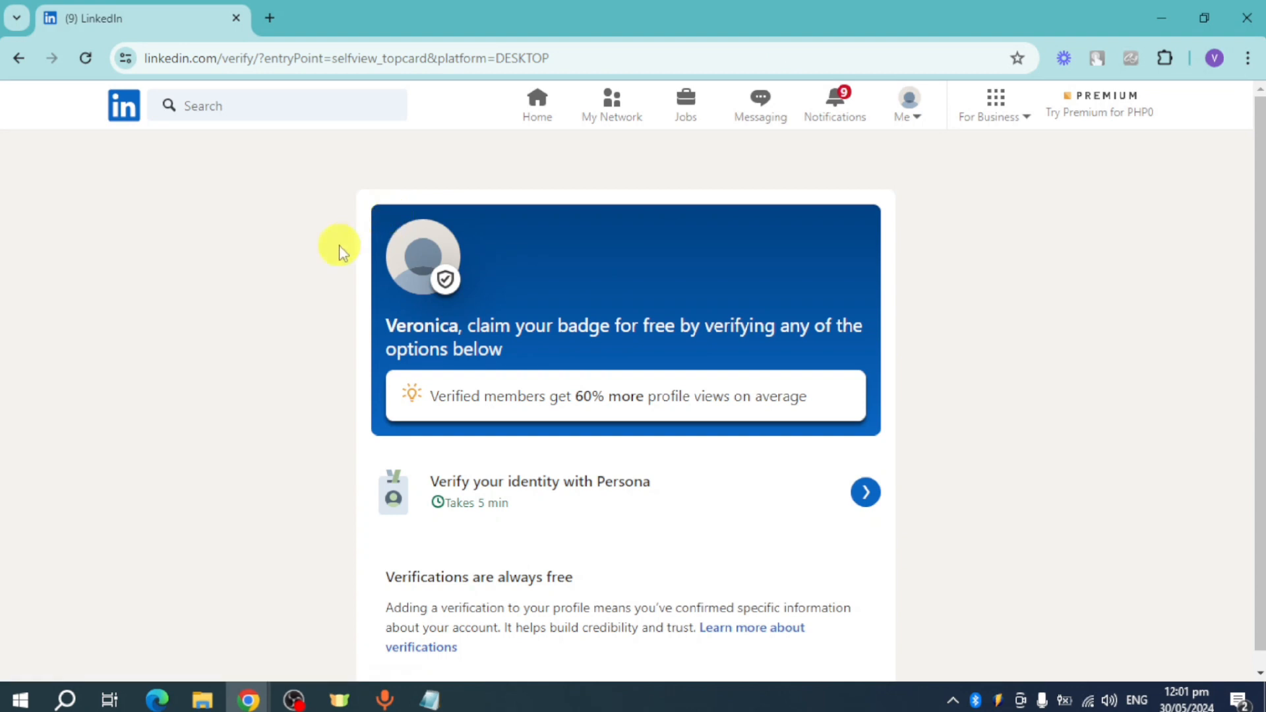
pyautogui.hotkey('alt', 'Left')
pyautogui.hotkey('alt', 'Left')
pyautogui.hotkey('alt', 'Left')
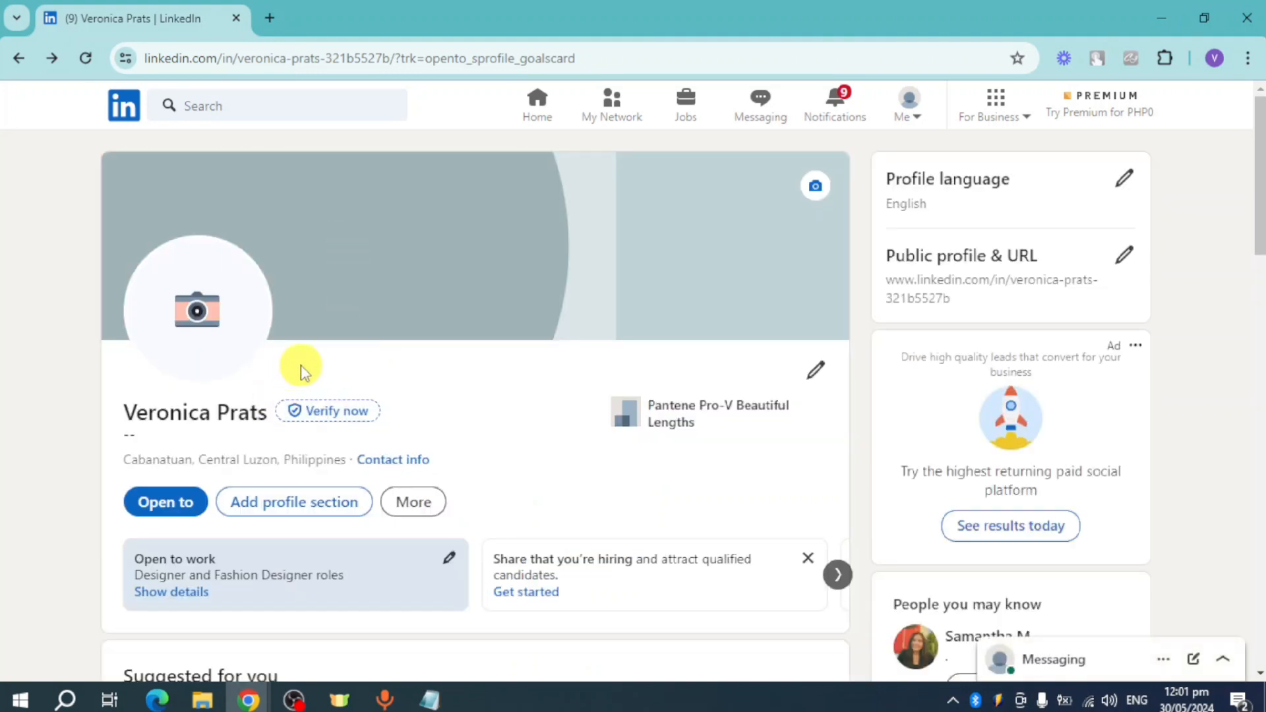
# Upload the picture of the woman in a dark blazer holding a clipboard as the profile photo
pyautogui.click(209, 333)
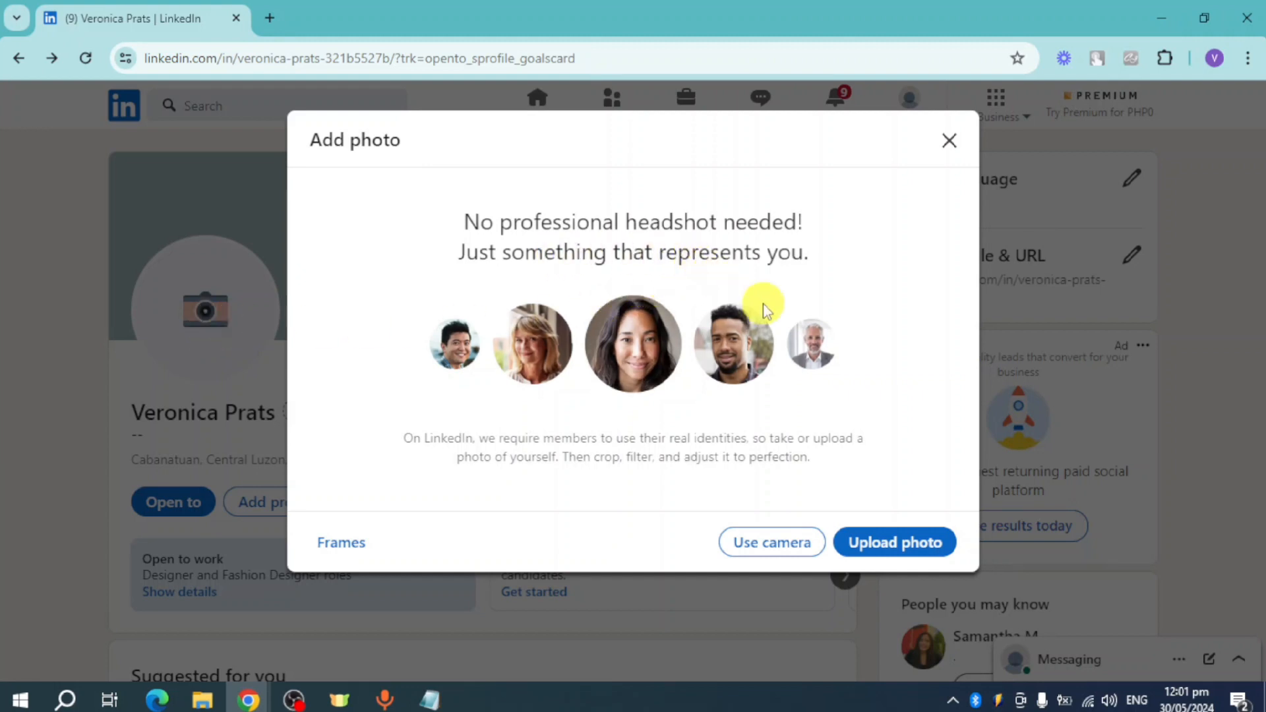
pyautogui.click(884, 531)
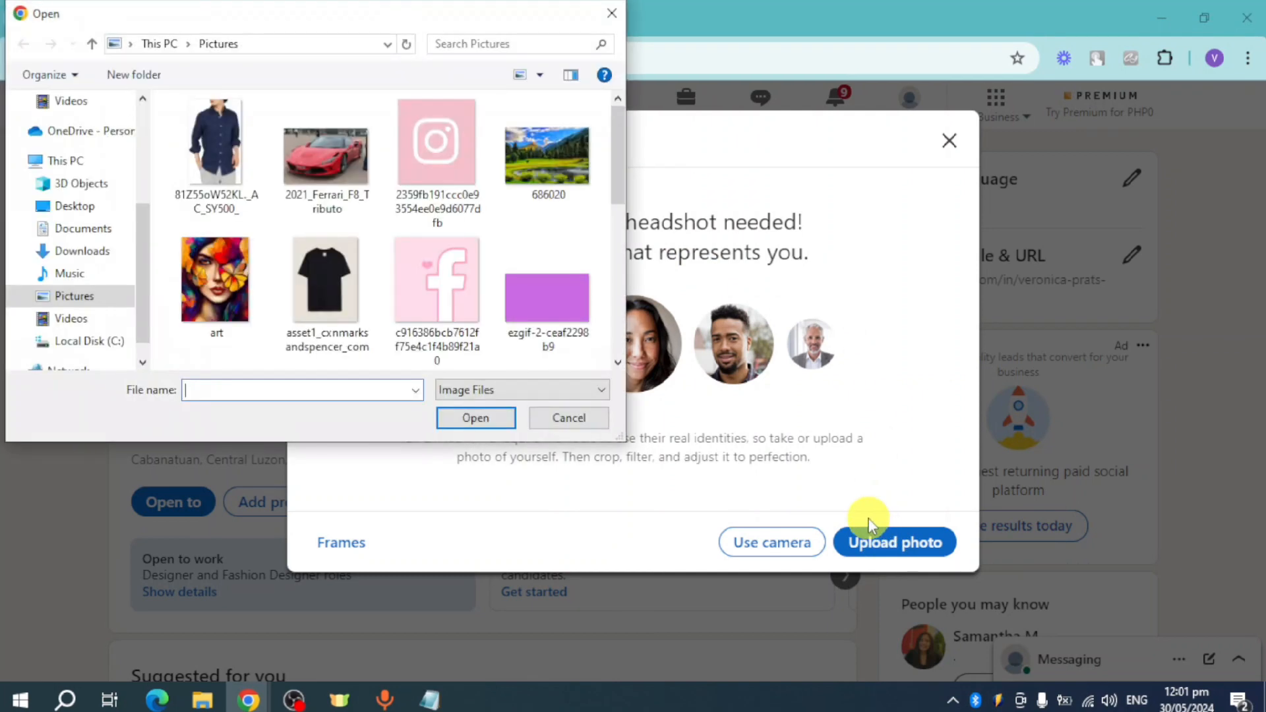
pyautogui.scroll(-5, 317, 304)
pyautogui.scroll(-2, 455, 339)
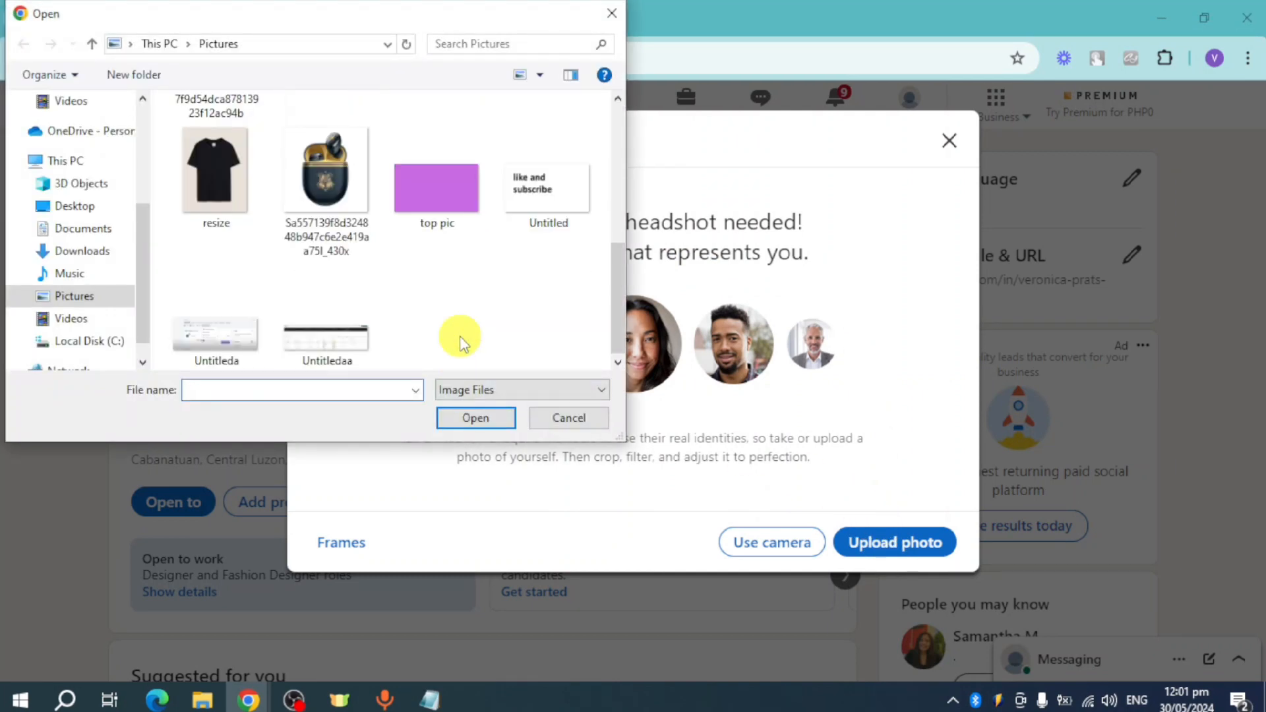
pyautogui.scroll(5, 468, 343)
pyautogui.scroll(-5, 477, 349)
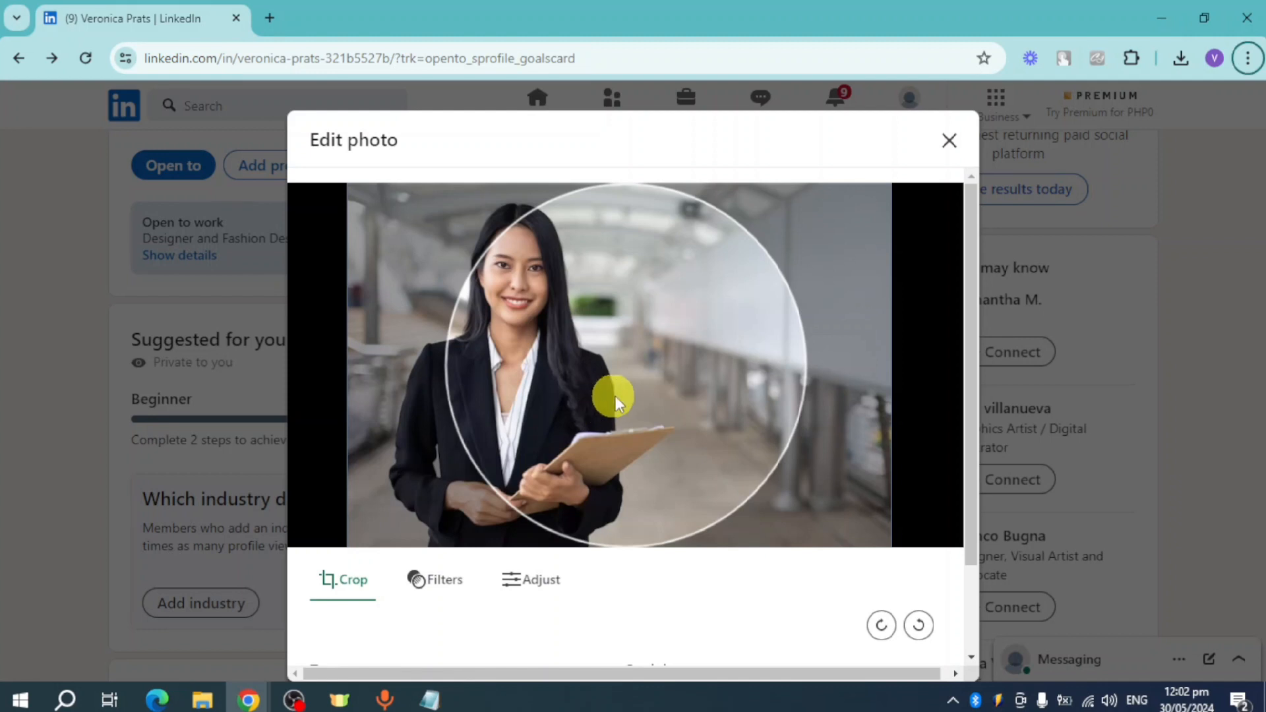
# Centre the woman within the circular crop, view the photo adjustment options and save the profile photo
pyautogui.moveTo(612, 394); pyautogui.dragTo(711, 376)
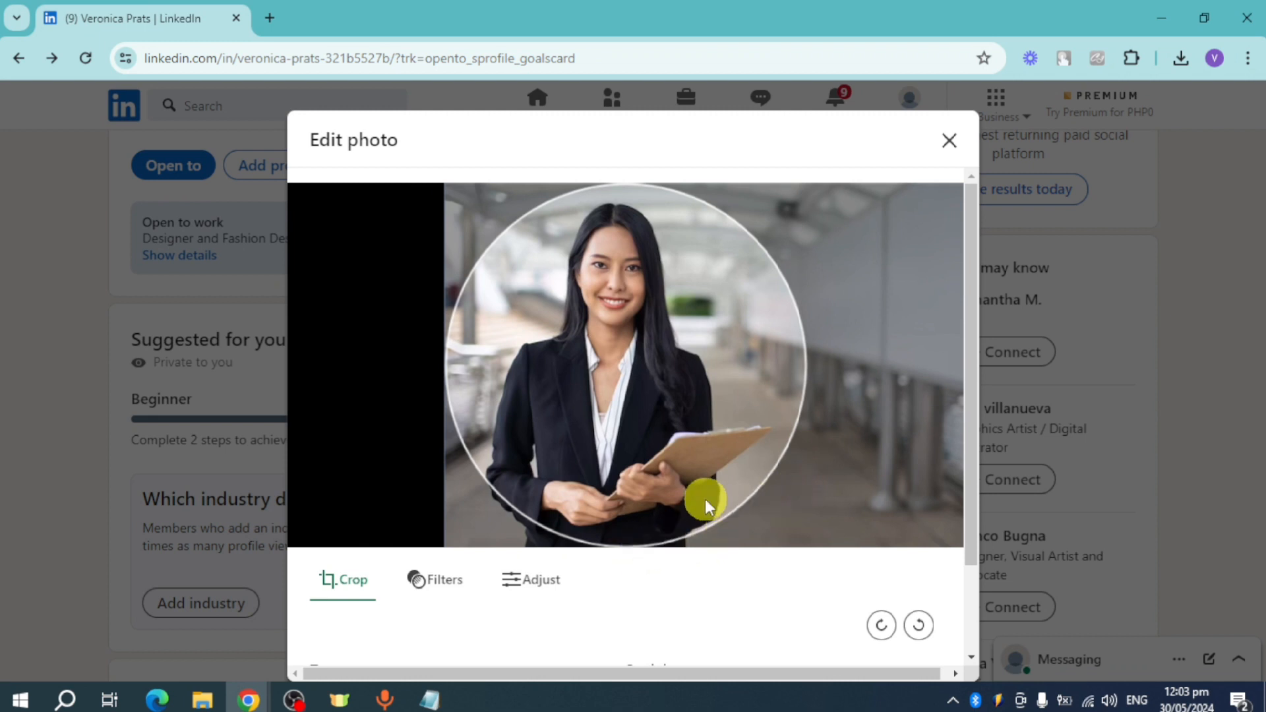
pyautogui.scroll(-2, 824, 531)
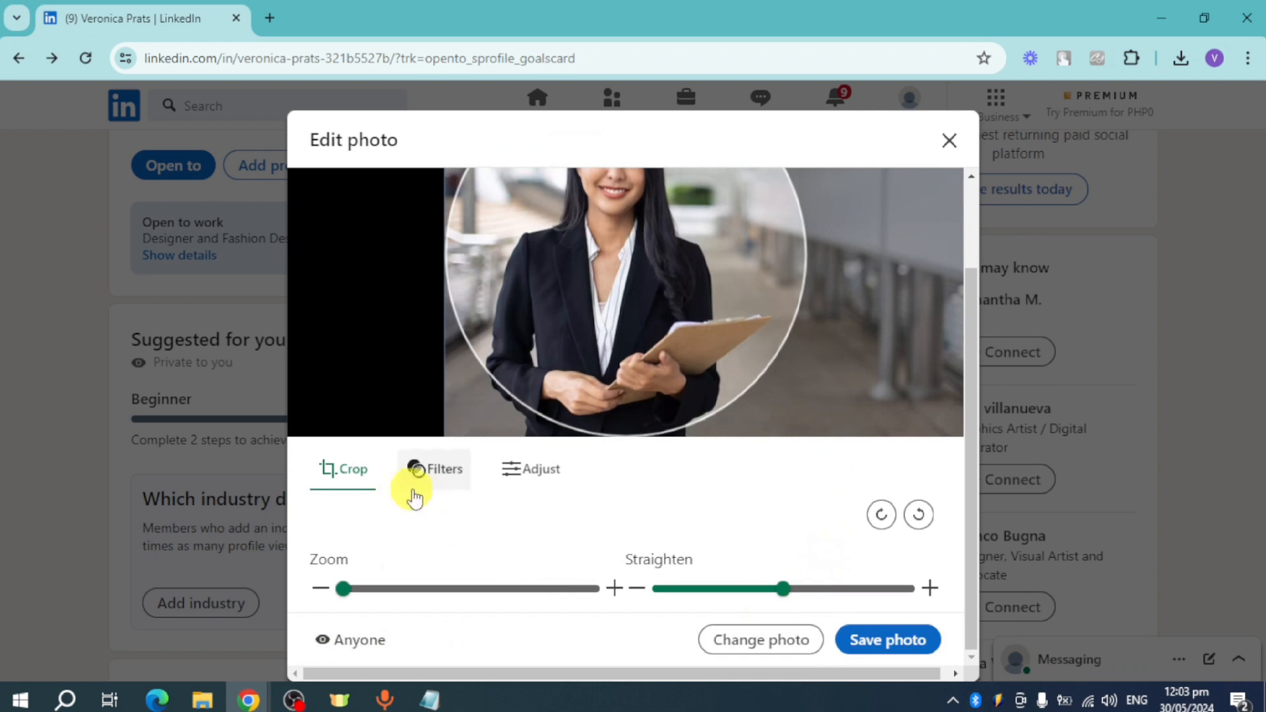
pyautogui.click(556, 476)
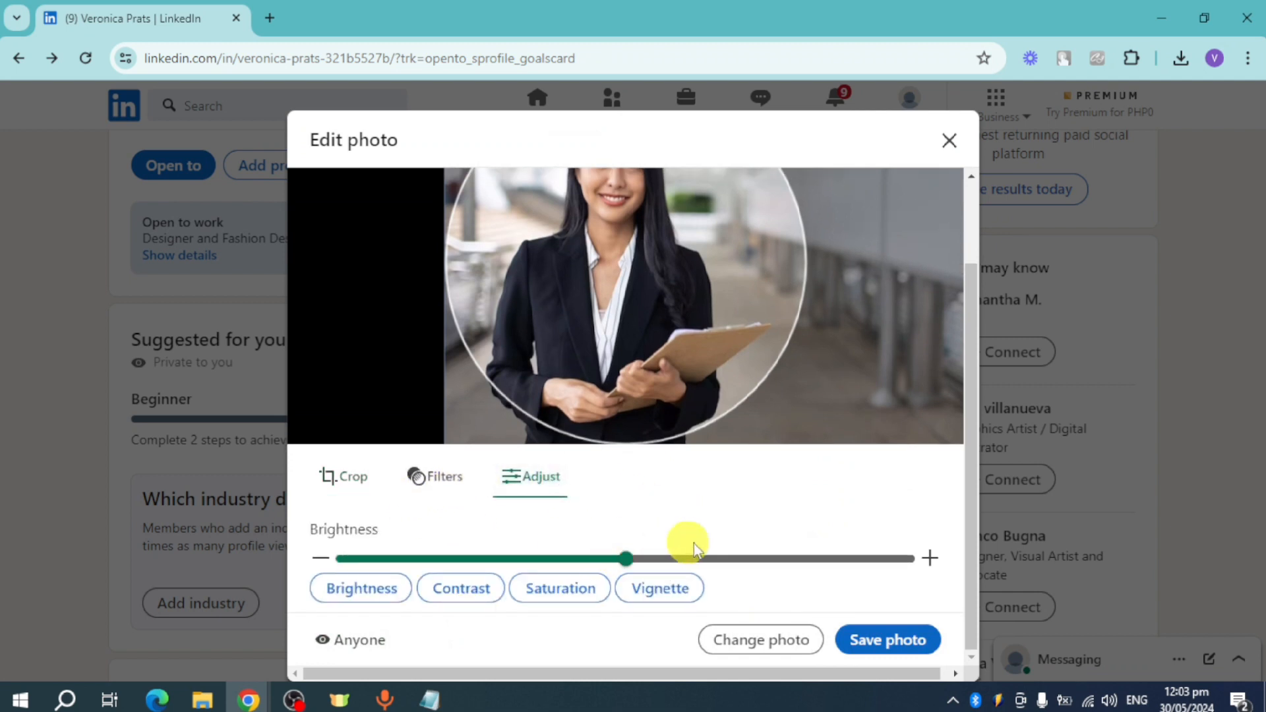
pyautogui.click(883, 643)
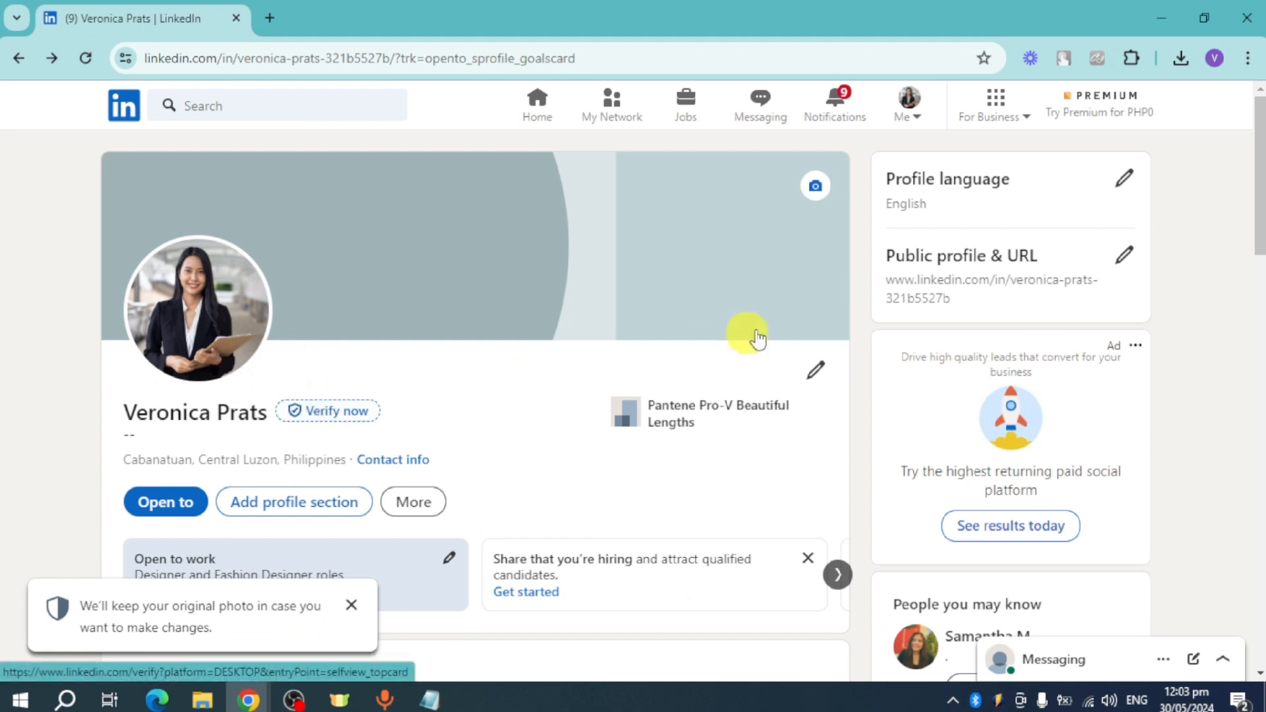
# Open the profile's background photo upload and browse the Pictures folder for an image
pyautogui.click(816, 189)
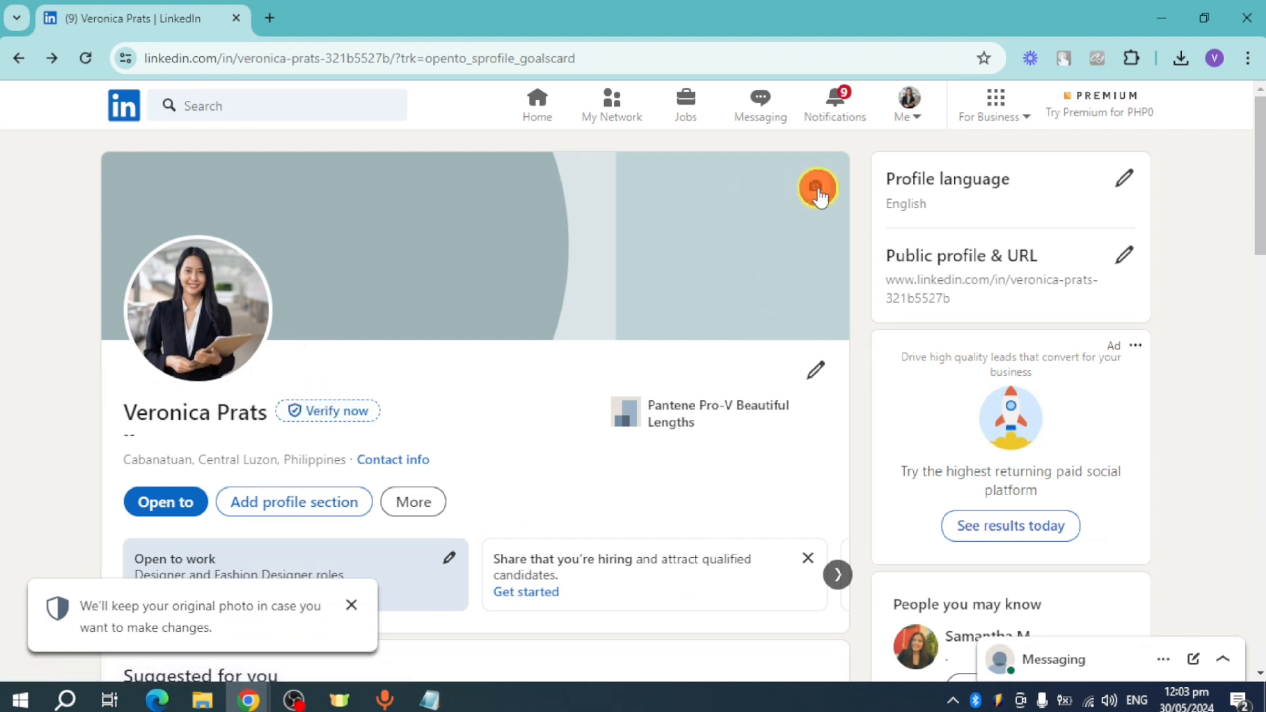
pyautogui.click(890, 543)
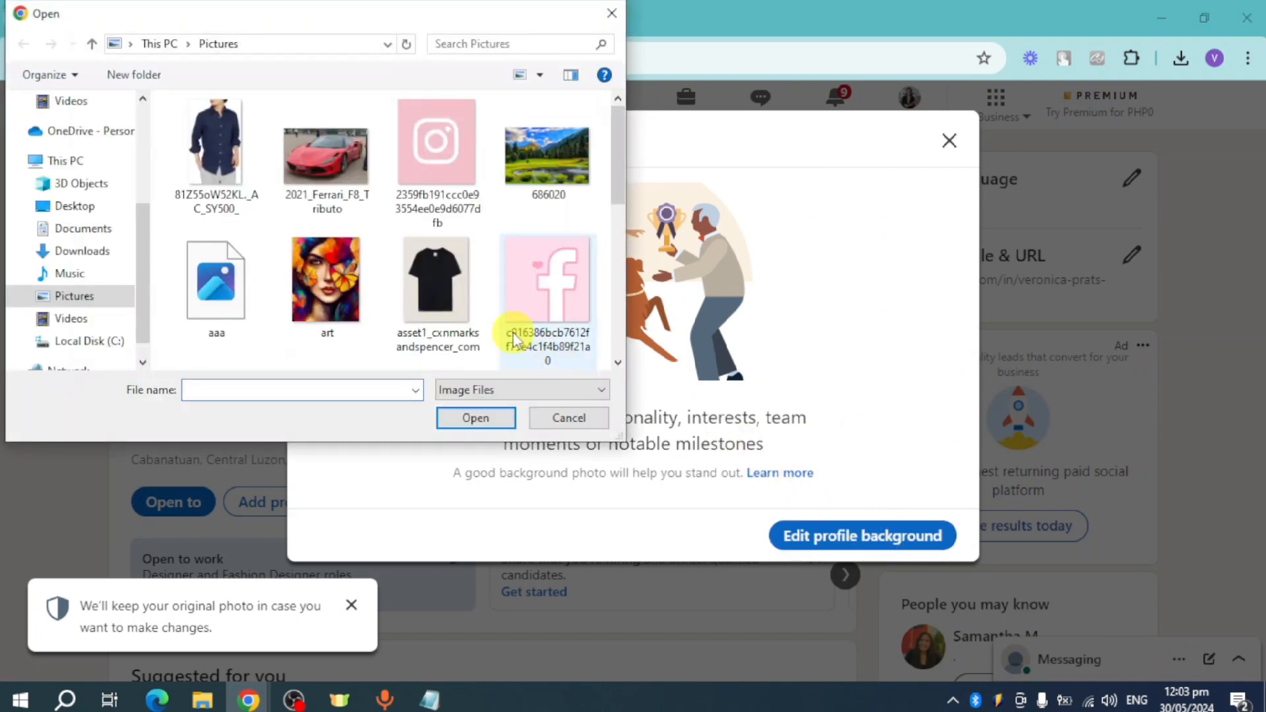
pyautogui.scroll(-2, 545, 346)
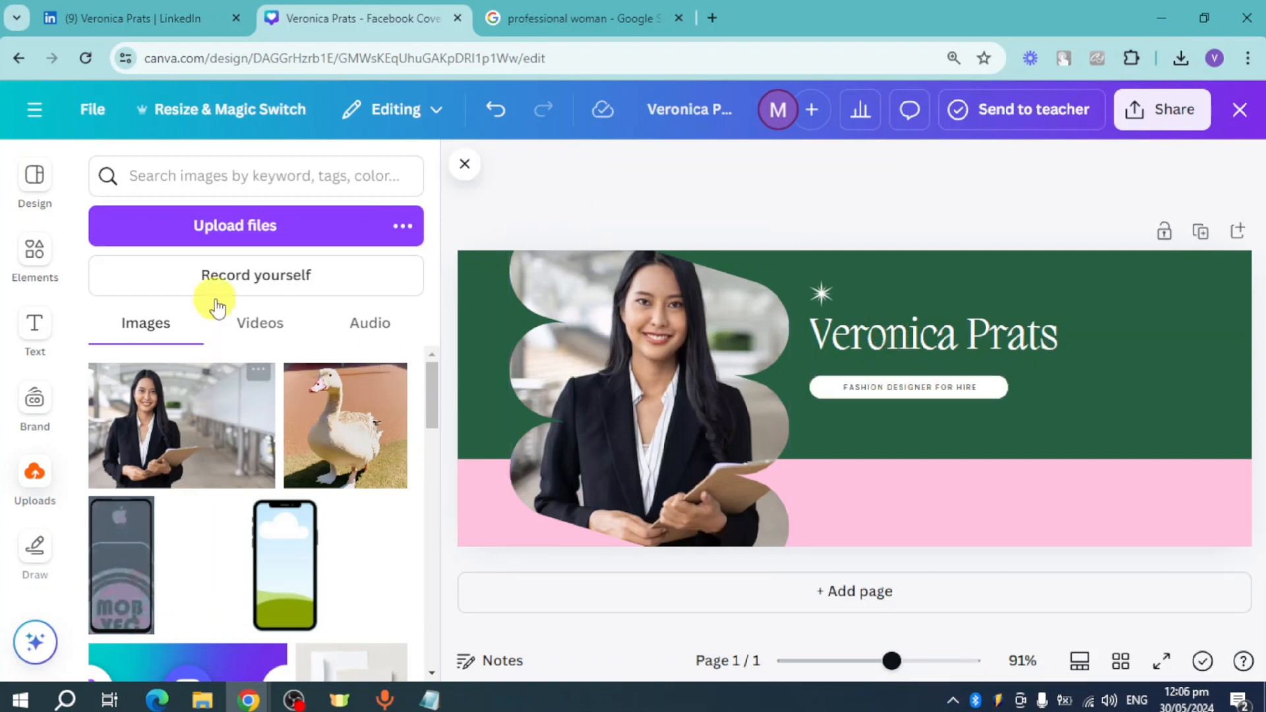
# Open the cover design's download options in Canva with PNG as the file type and switch back to LinkedIn
pyautogui.click(465, 166)
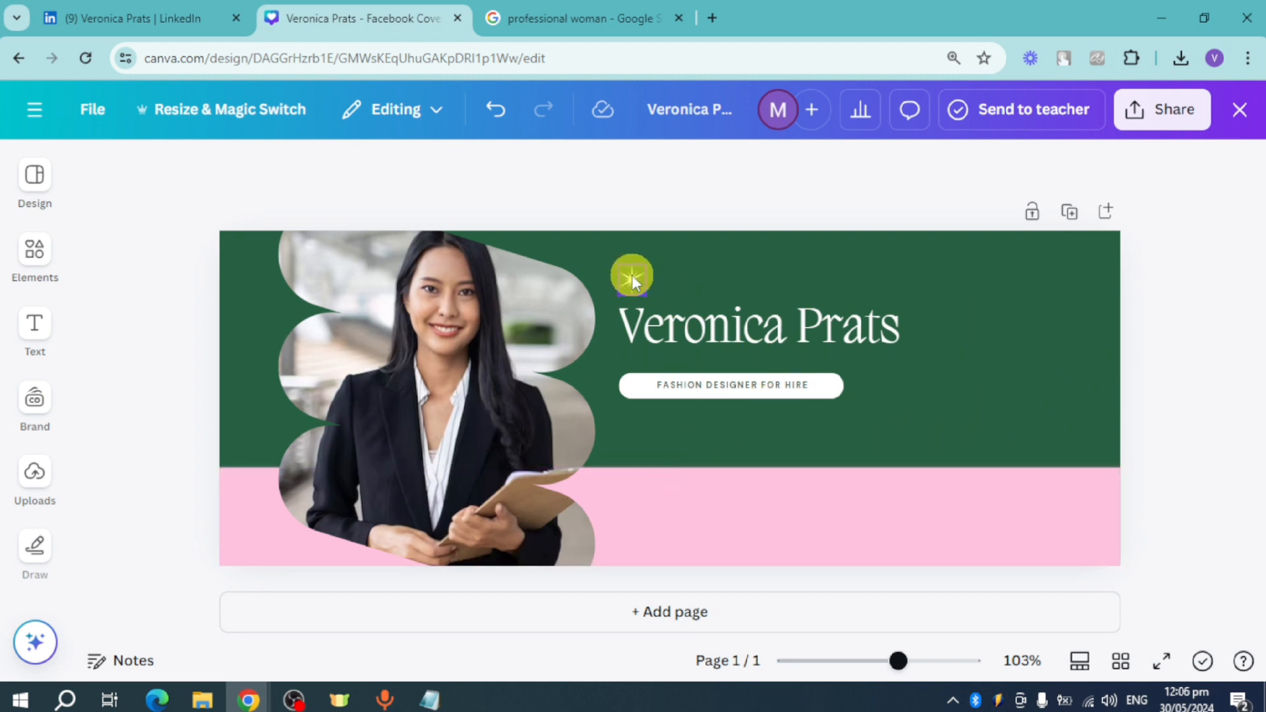
pyautogui.click(1172, 121)
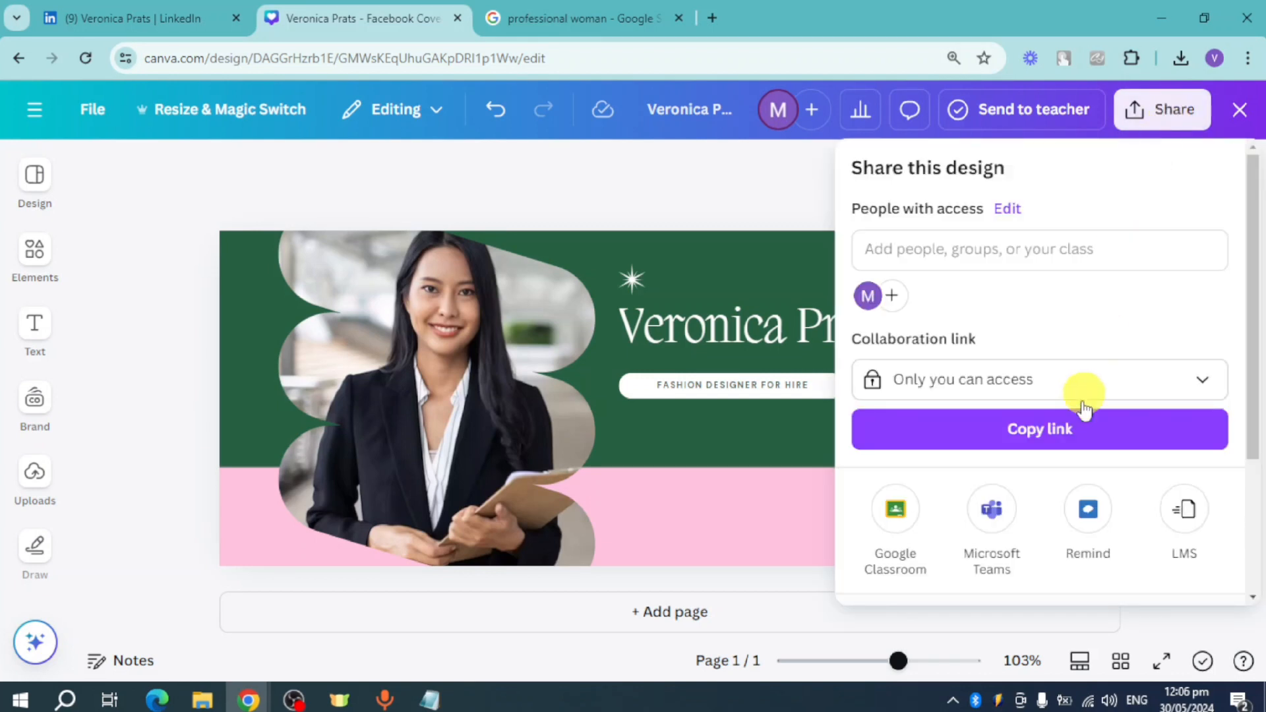
pyautogui.scroll(-3, 1082, 398)
pyautogui.click(995, 444)
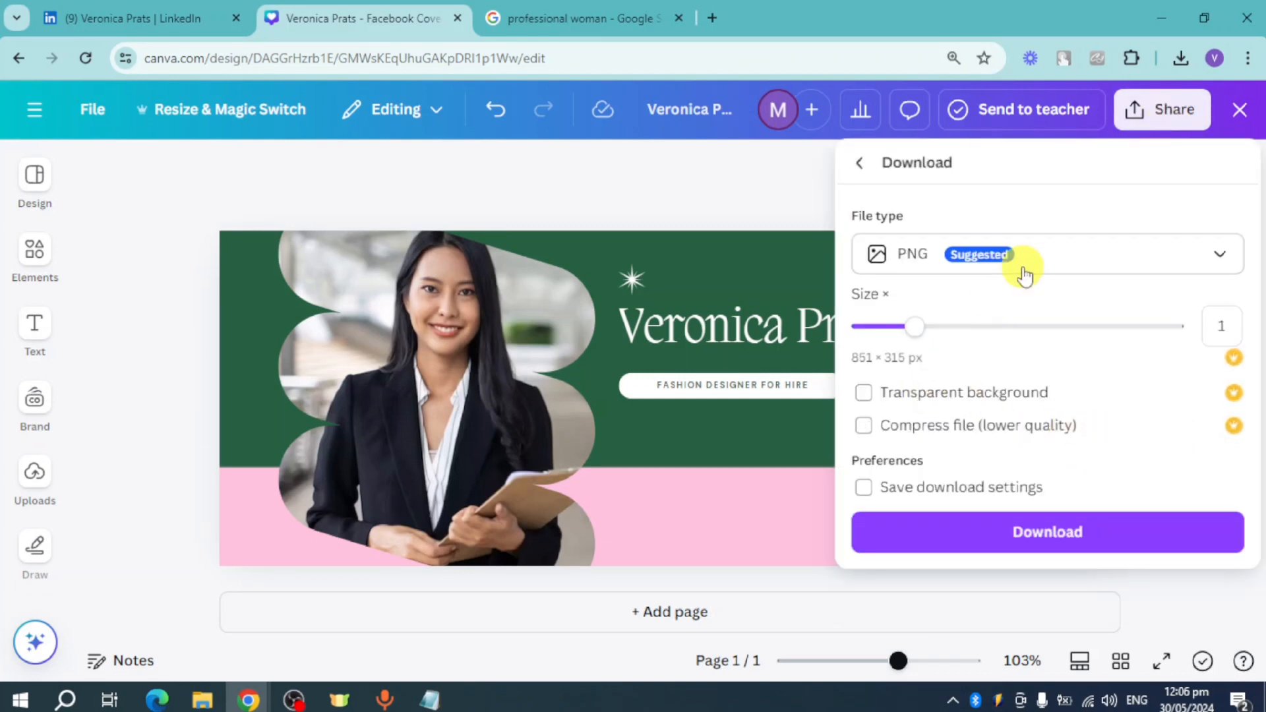
pyautogui.click(171, 17)
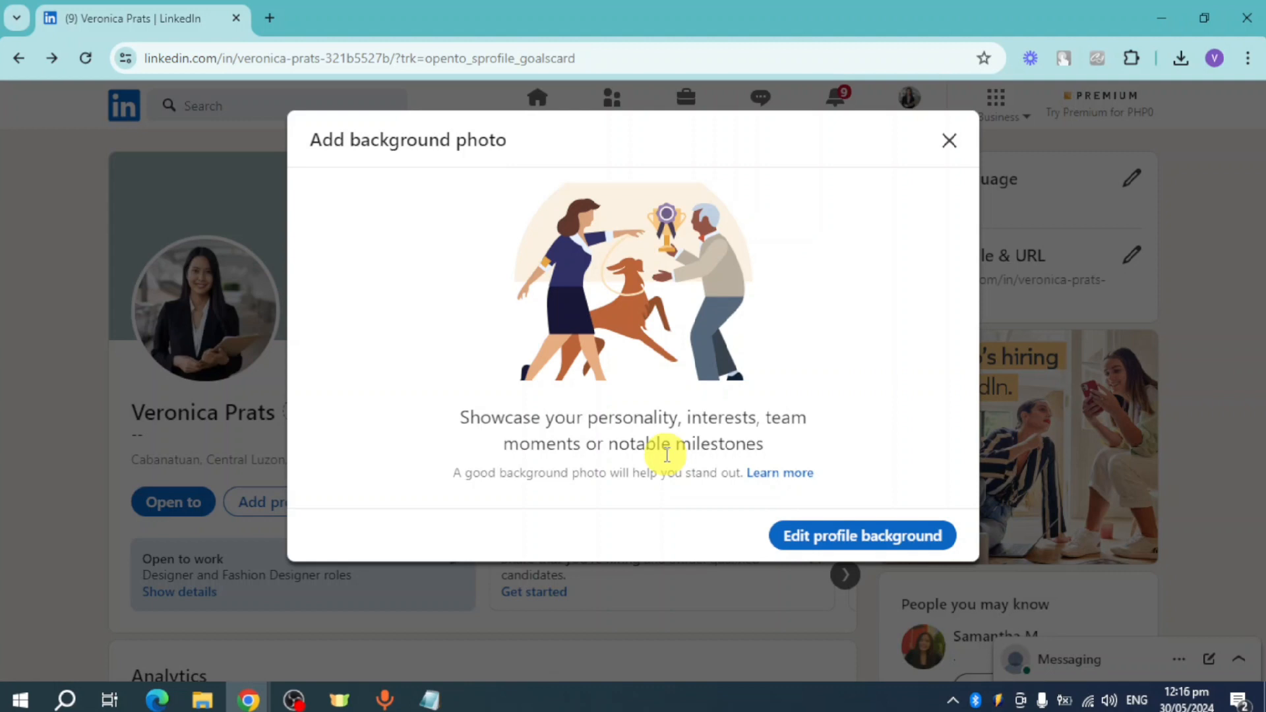
# Upload the green and pink banner from the Downloads folder as background photo and align its upper edge with the crop frame
pyautogui.click(852, 545)
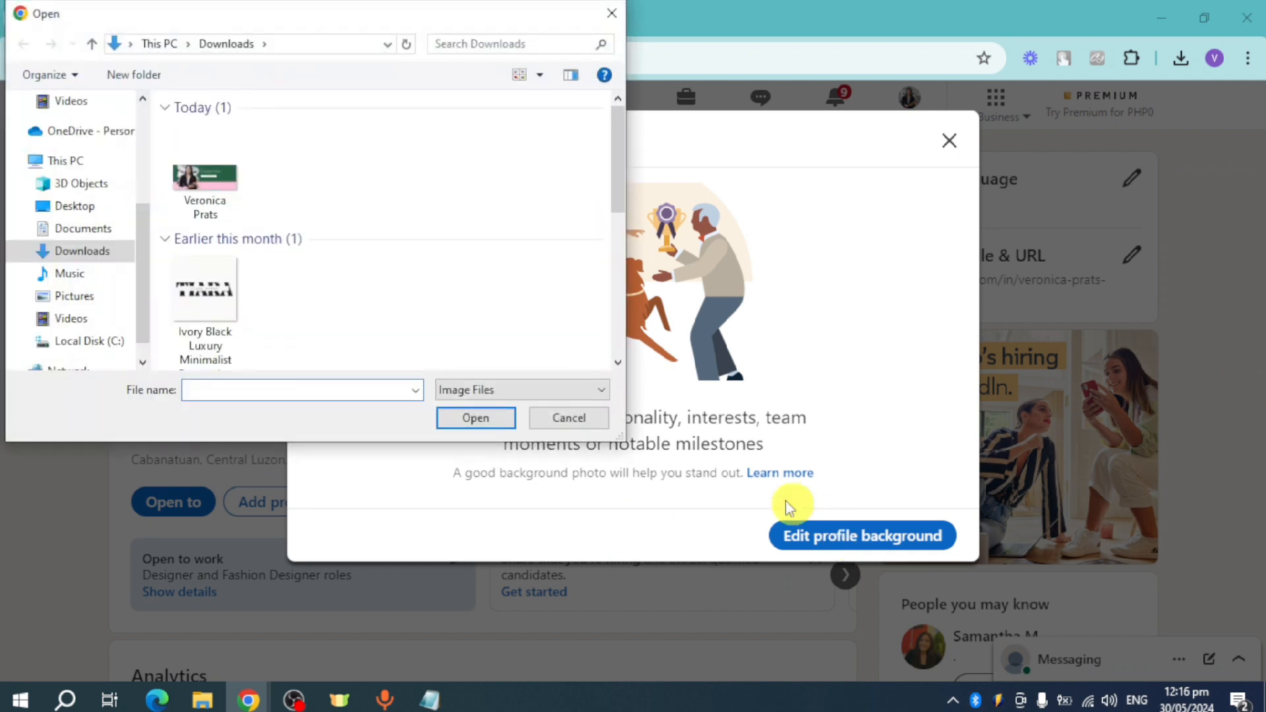
pyautogui.click(221, 188)
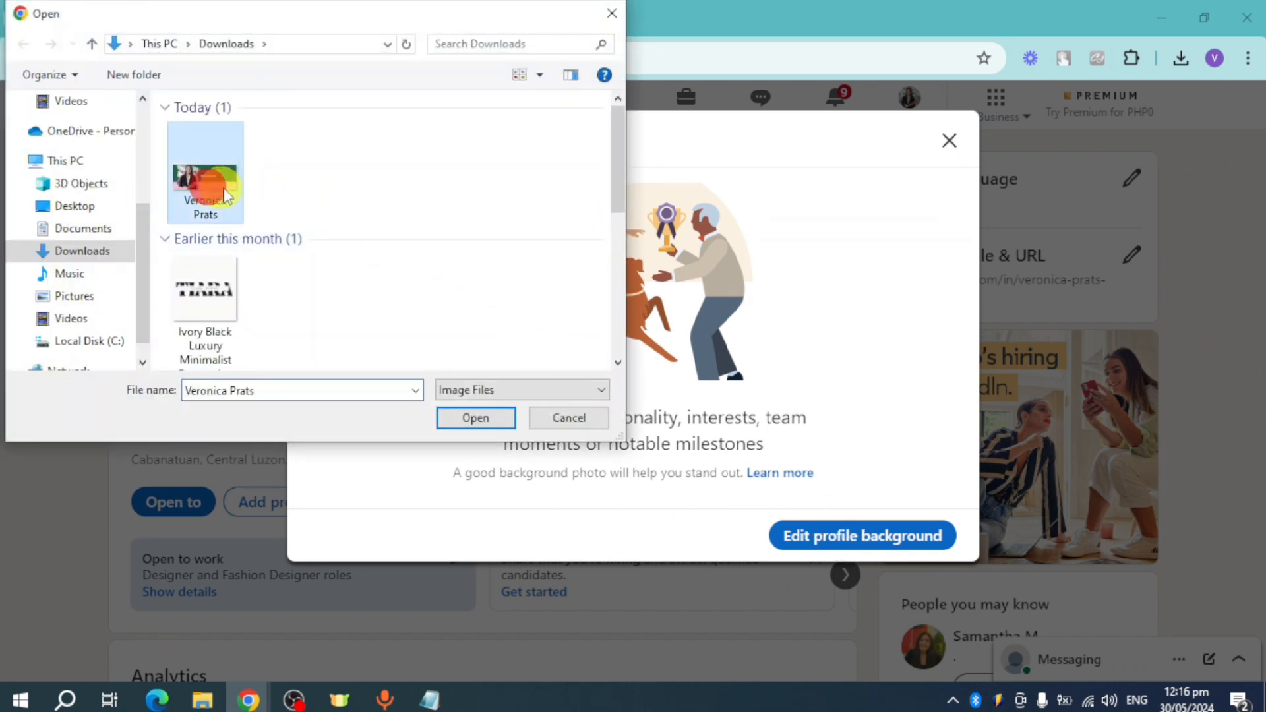
pyautogui.click(470, 420)
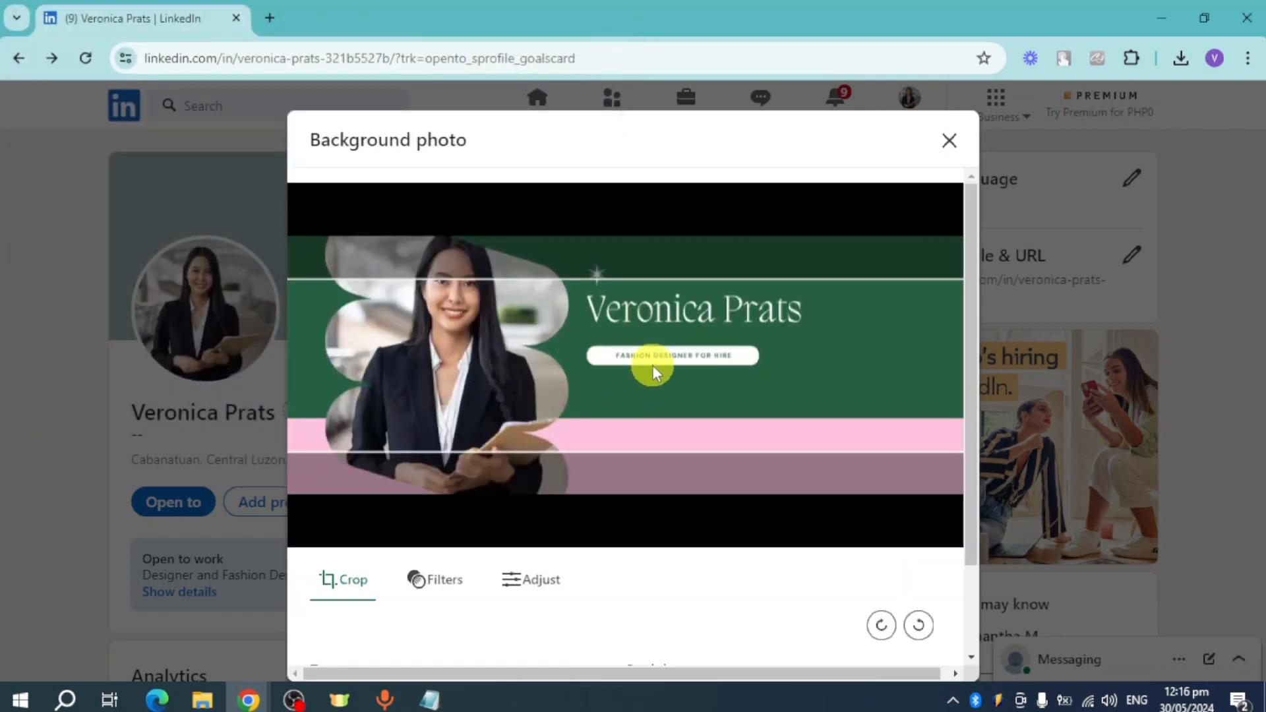
pyautogui.moveTo(656, 364); pyautogui.dragTo(647, 403)
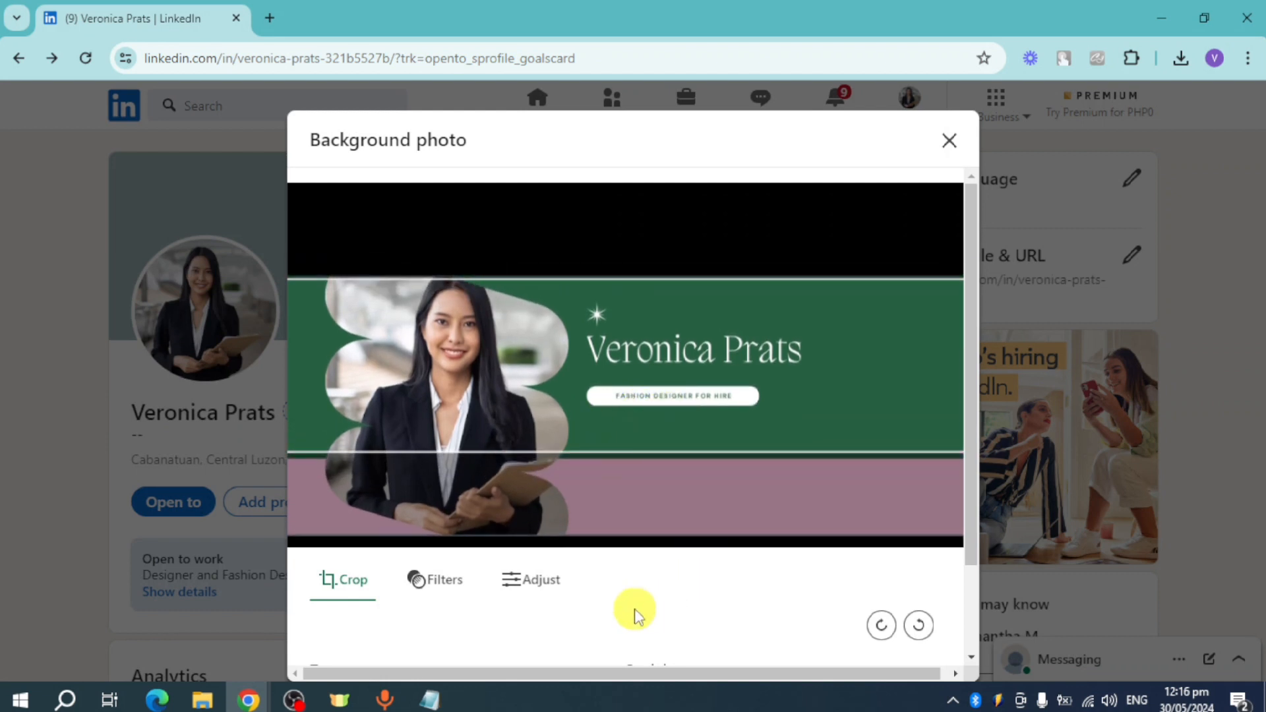
pyautogui.scroll(-2, 637, 606)
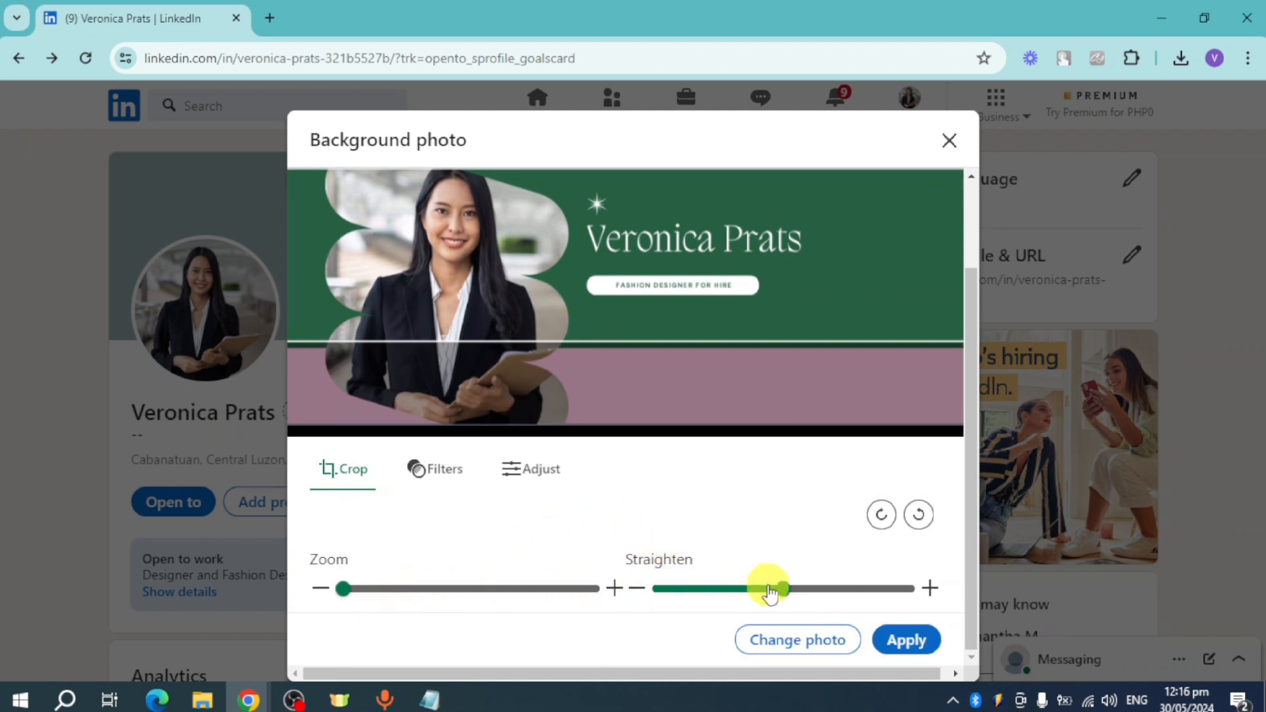
# Try the Studio and Spotlight filters on the background photo and restore the Original look
pyautogui.click(452, 484)
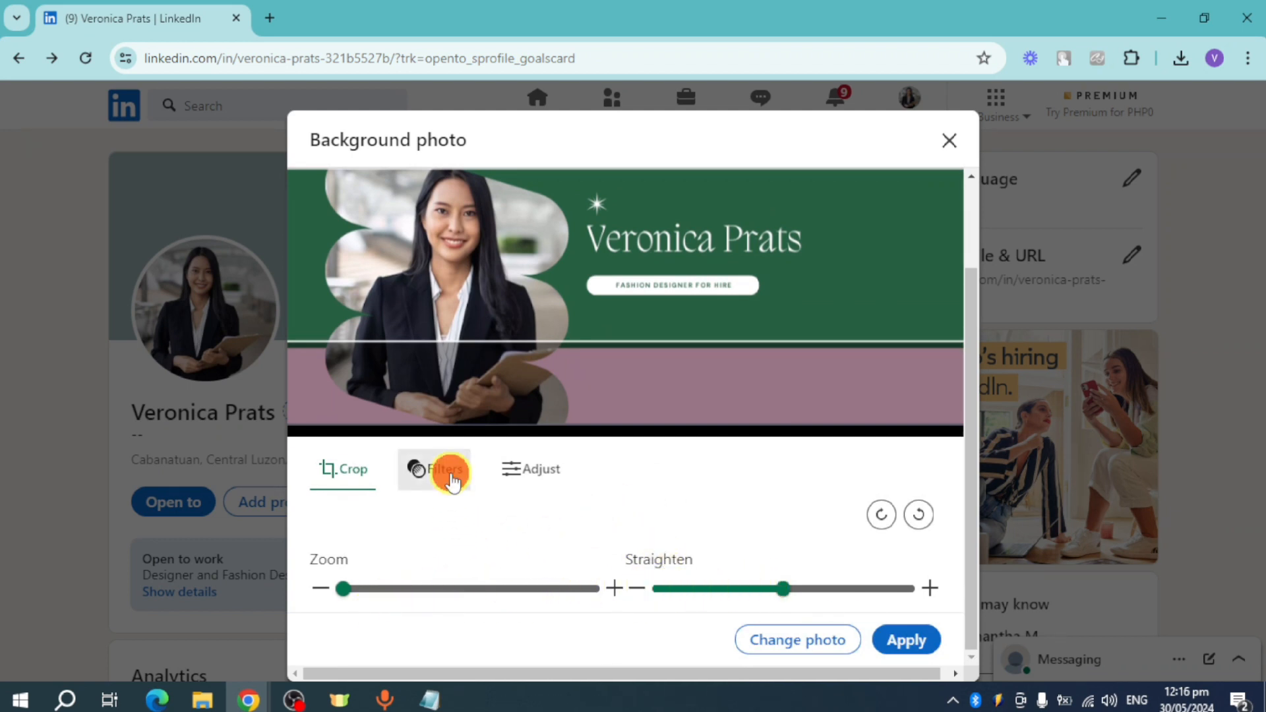
pyautogui.click(425, 544)
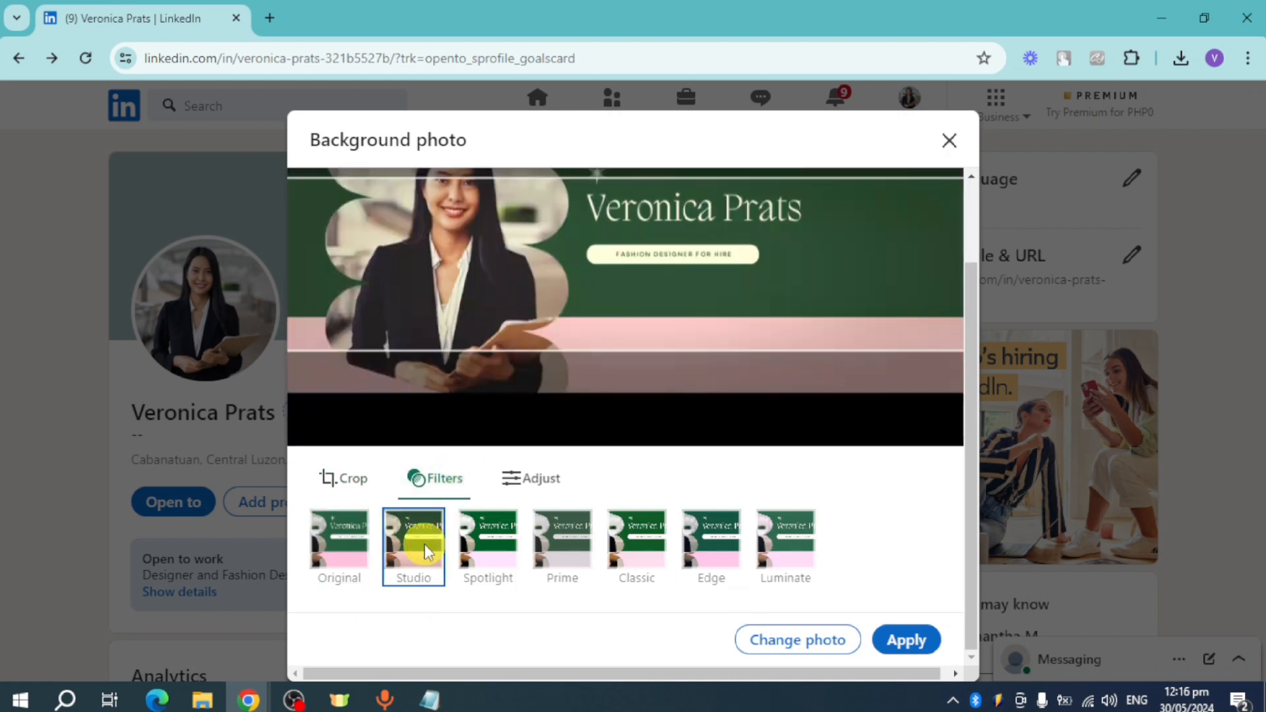
pyautogui.click(484, 537)
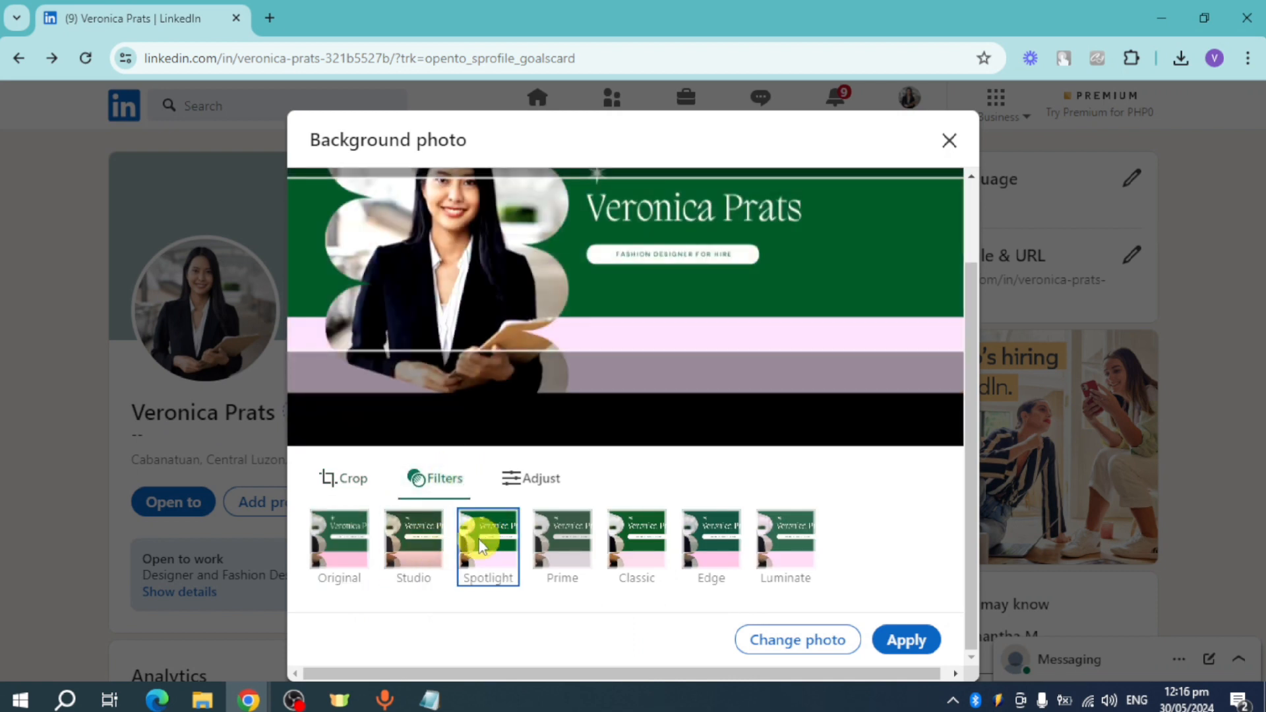
pyautogui.click(373, 538)
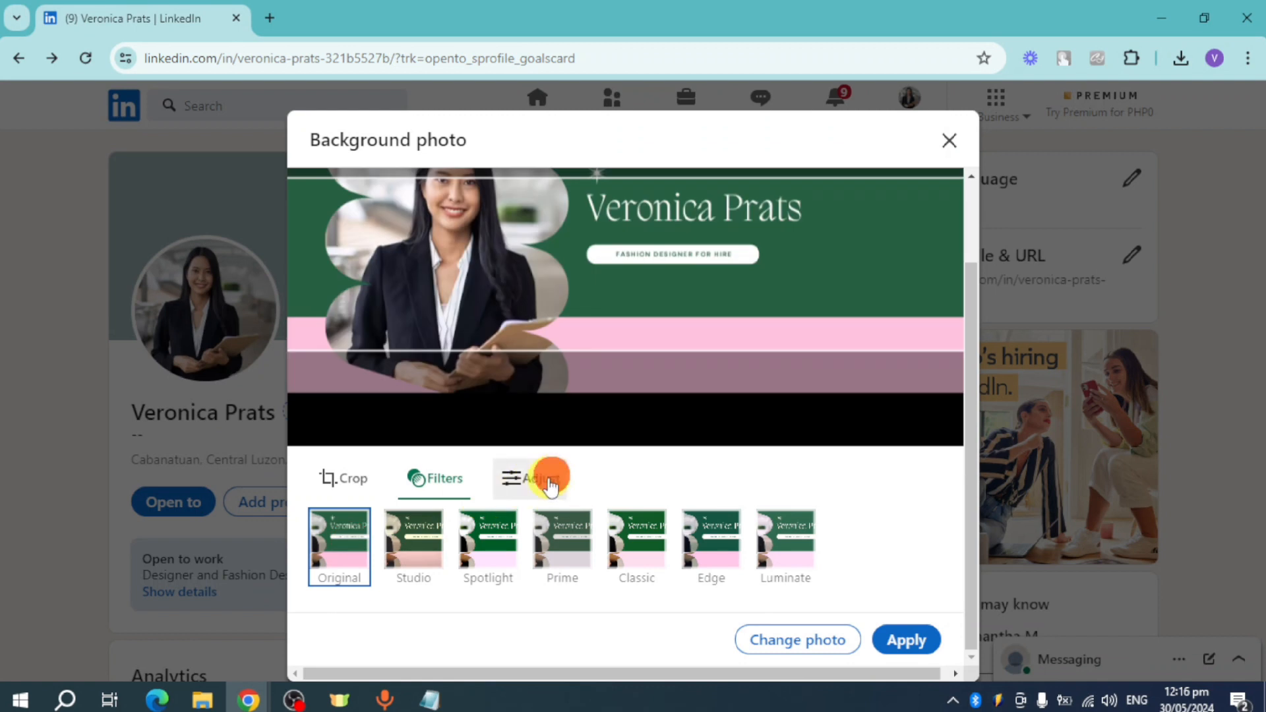
# View the adjustment options, align the banner's upper edge with the crop frame and apply the background photo
pyautogui.click(537, 477)
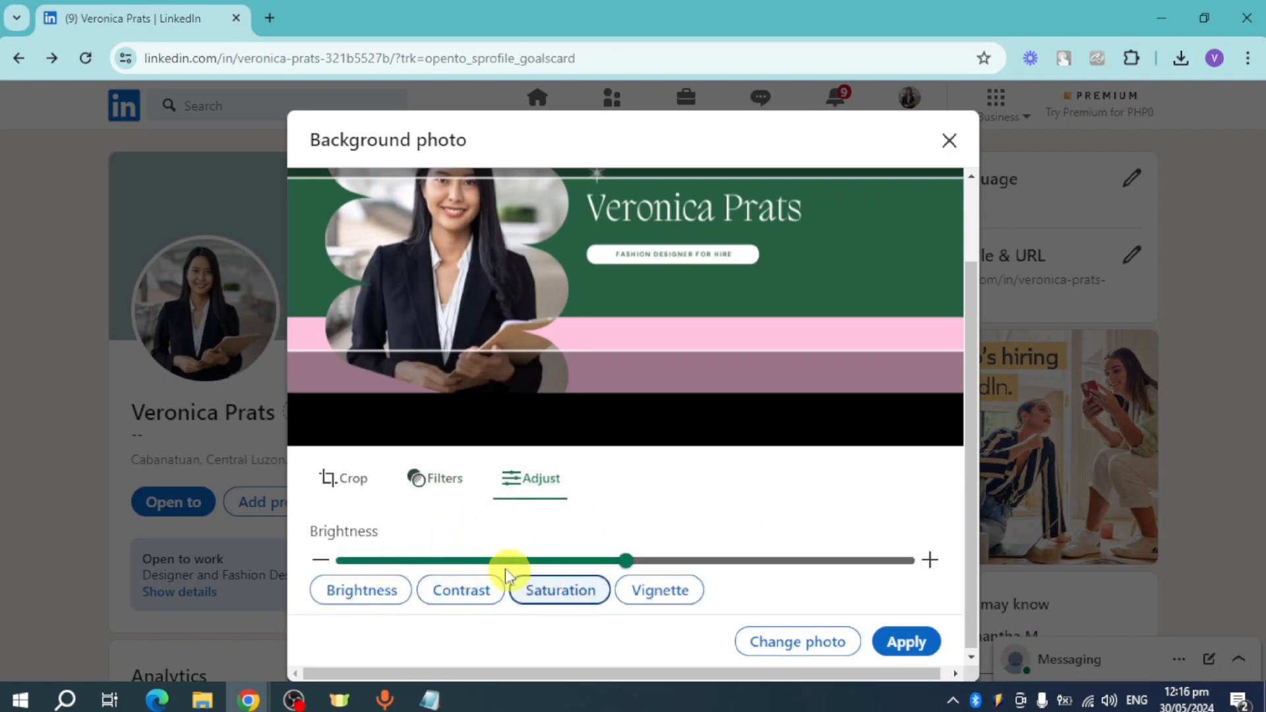
pyautogui.moveTo(615, 286); pyautogui.dragTo(614, 327)
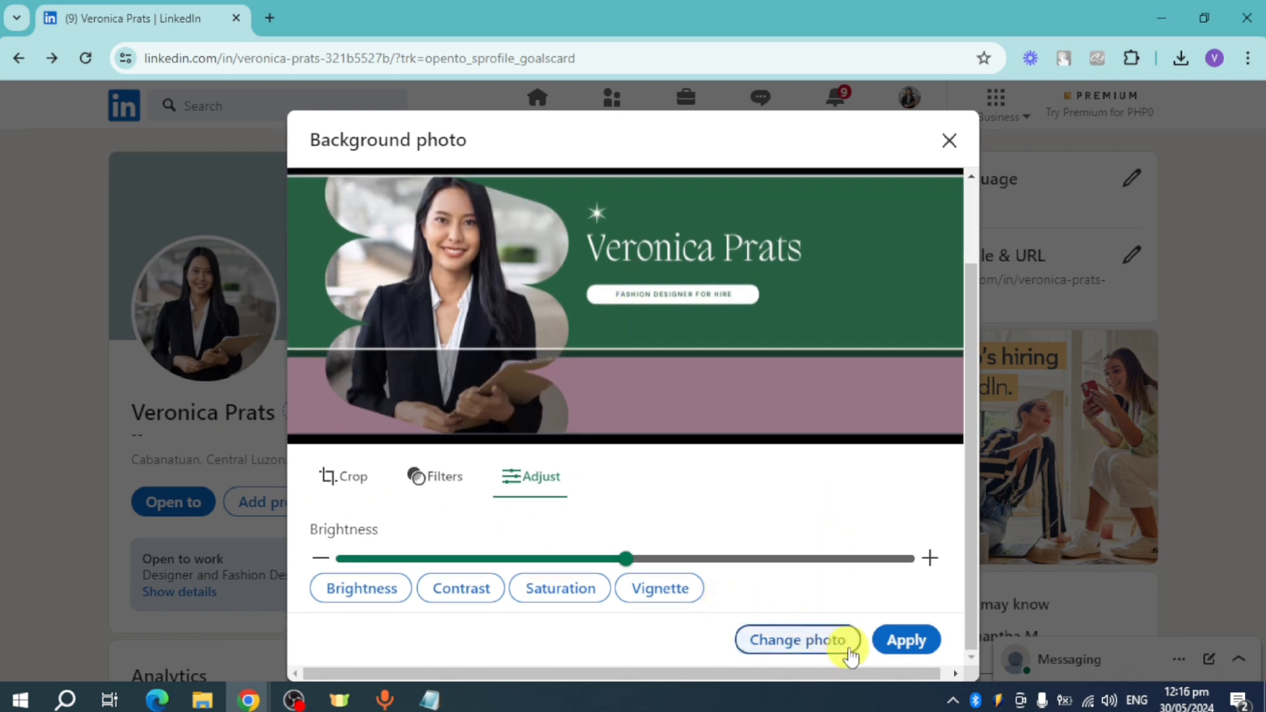
pyautogui.click(904, 644)
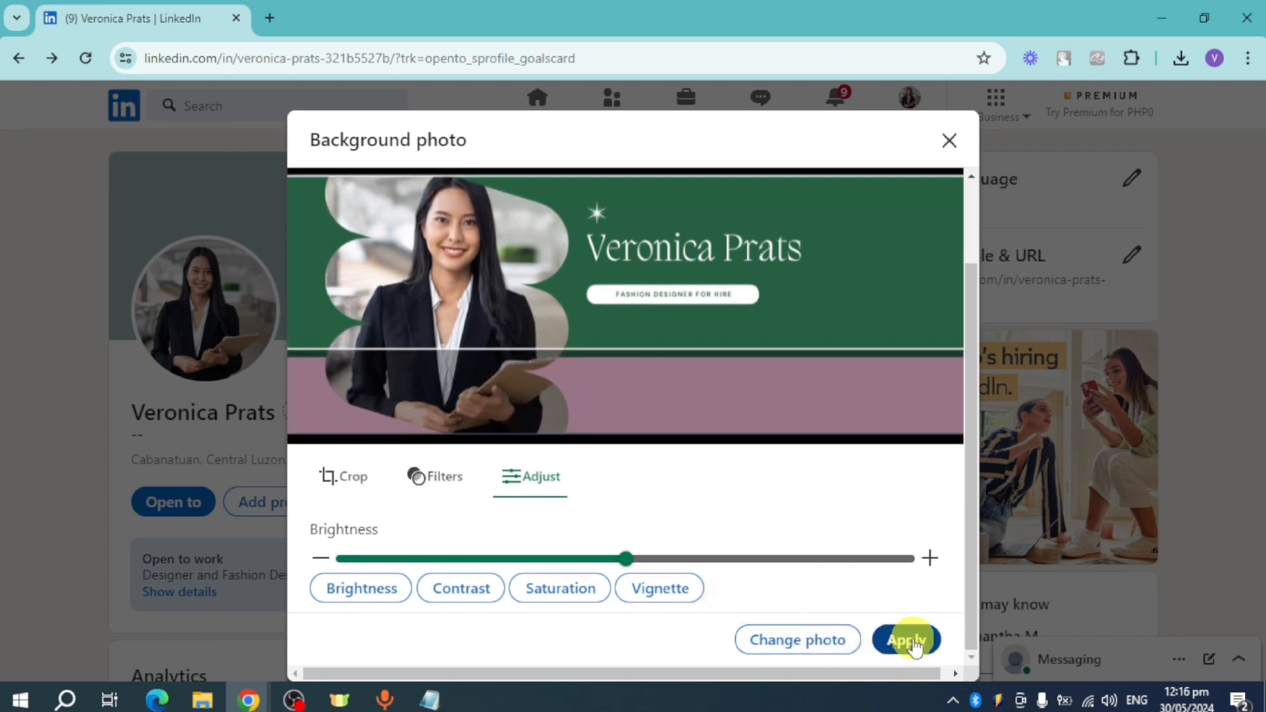
pyautogui.click(914, 644)
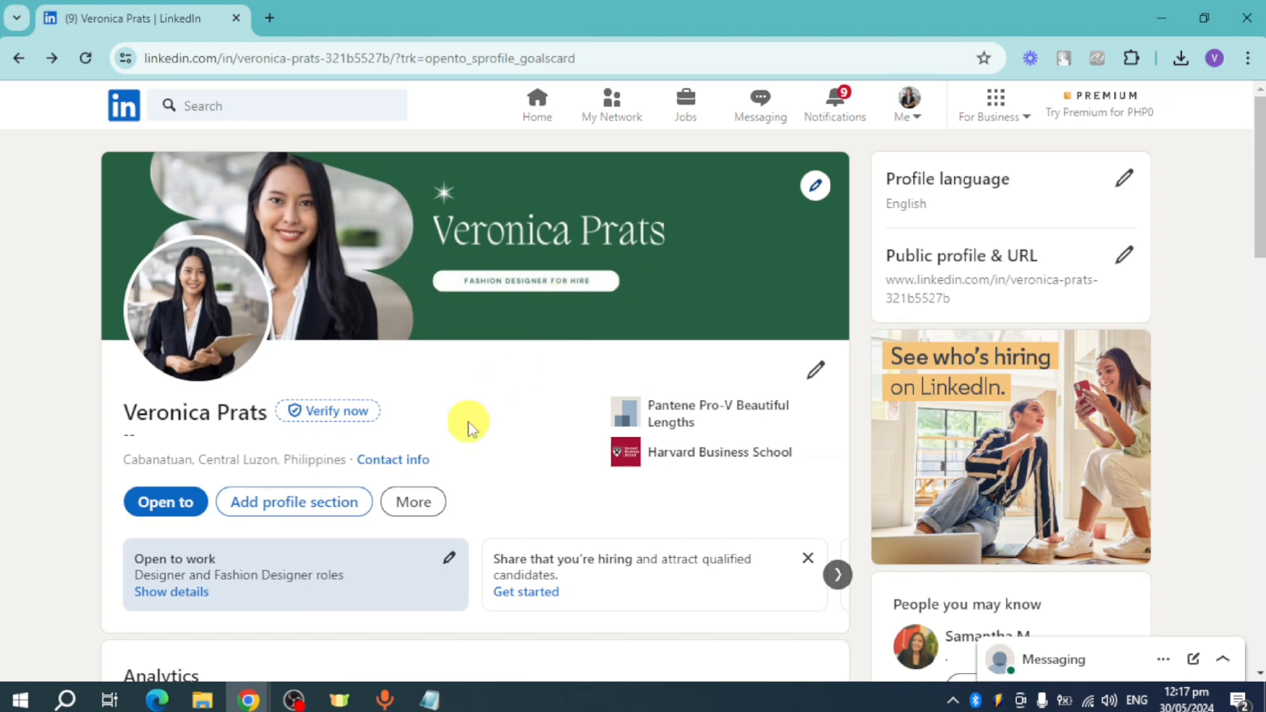
# Open the About section for editing and add the suggested Design skill, linked to Harvard Business School
pyautogui.scroll(-5, 512, 410)
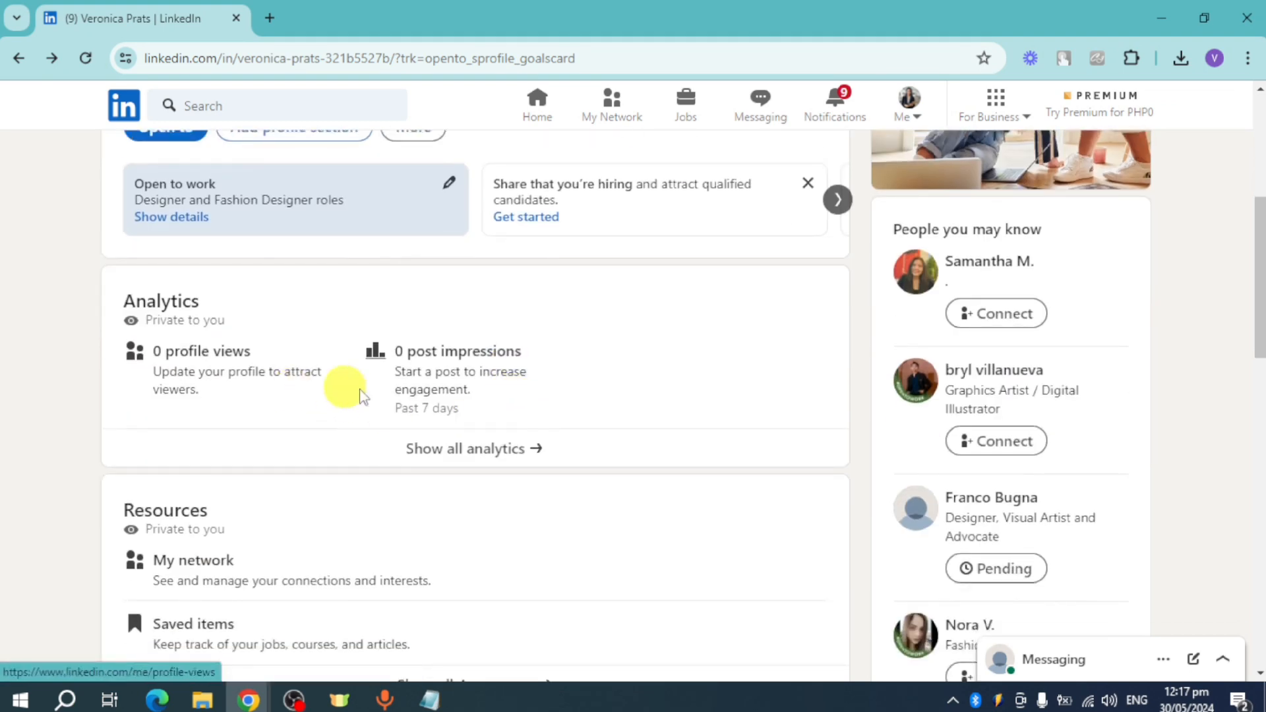
pyautogui.scroll(-6, 362, 395)
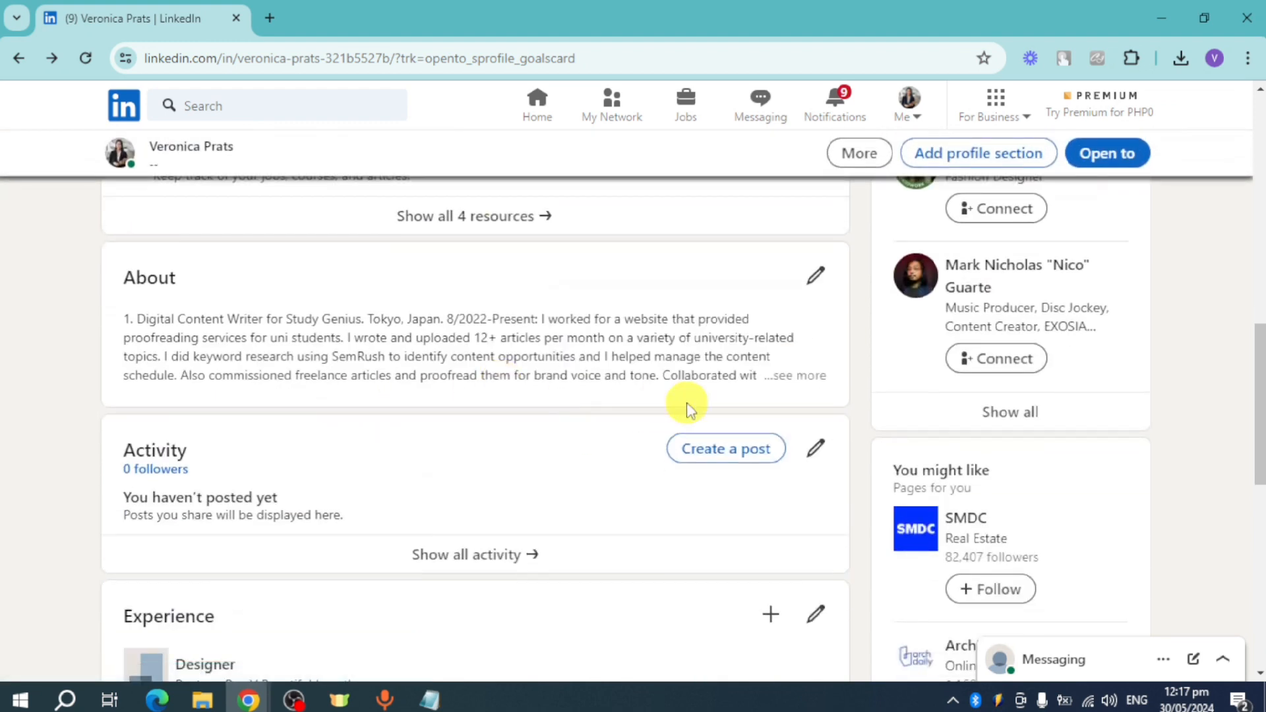
pyautogui.click(816, 277)
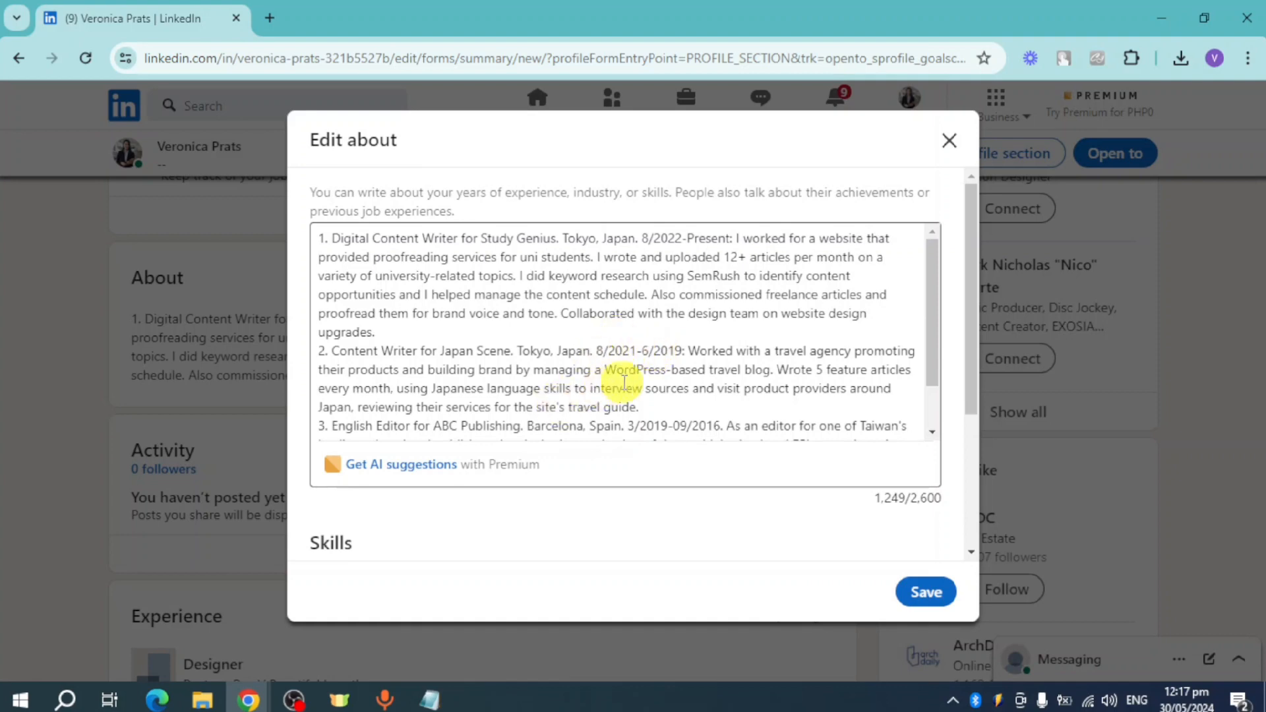
pyautogui.scroll(-3, 726, 488)
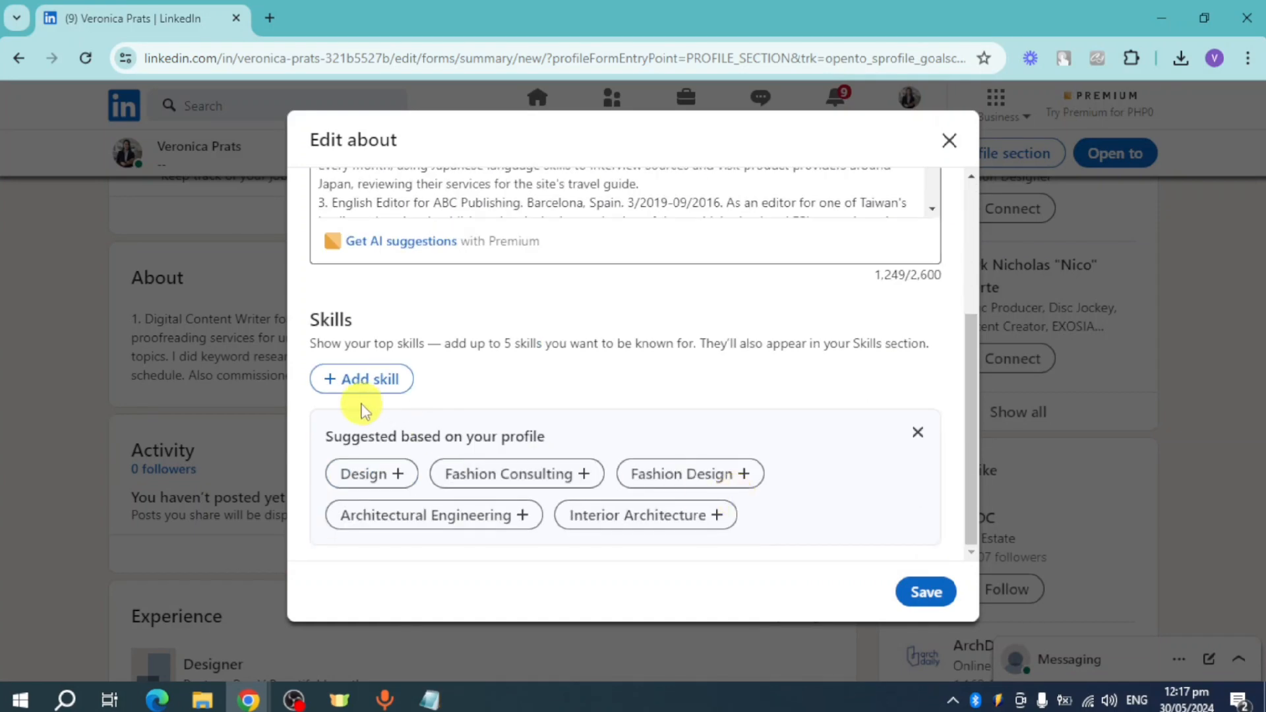
pyautogui.click(400, 476)
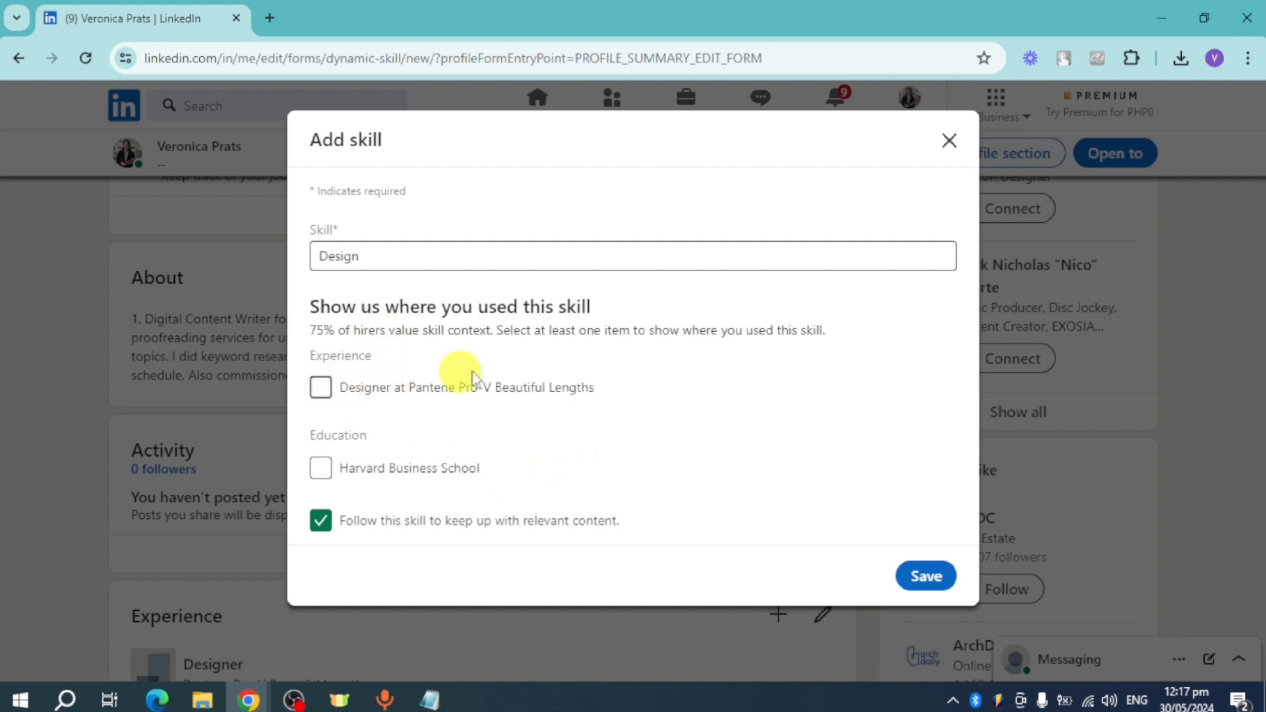
pyautogui.click(322, 470)
pyautogui.click(924, 576)
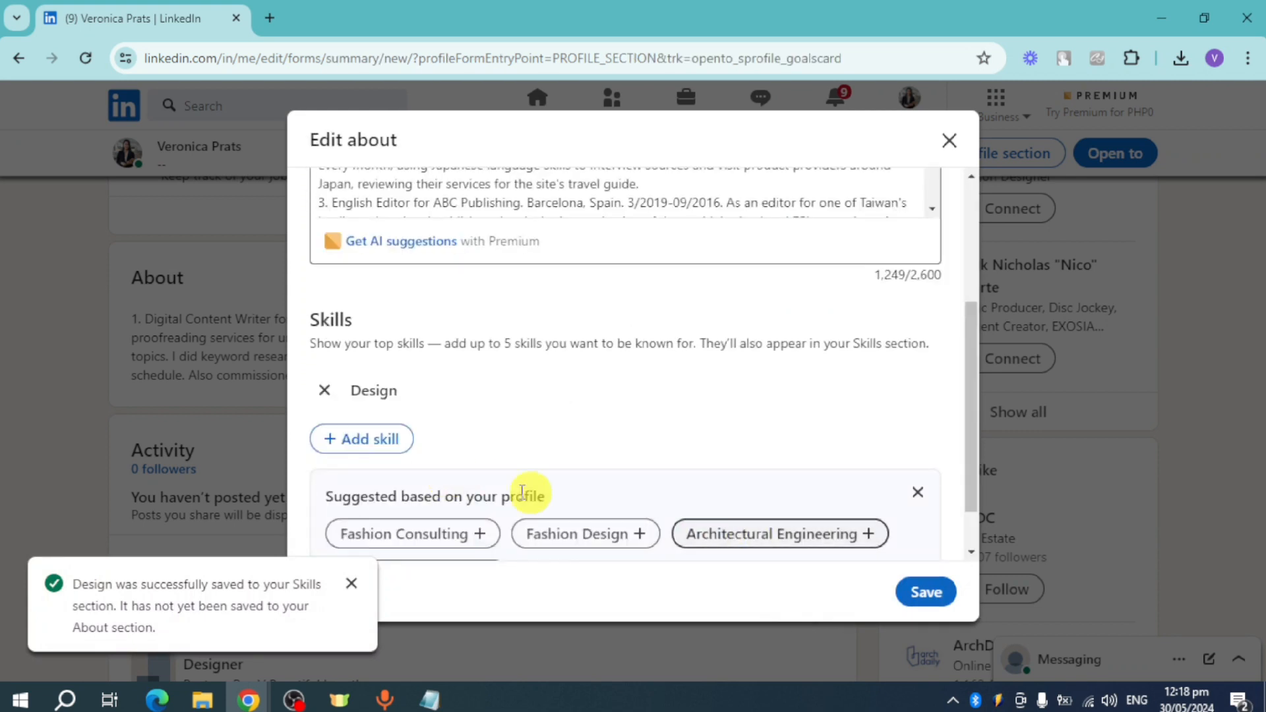
# Add the suggested Fashion Consulting skill, linked to Harvard Business School and the Designer position at Pantene Pro-V Beautiful Lengths
pyautogui.scroll(-1, 521, 491)
pyautogui.click(473, 475)
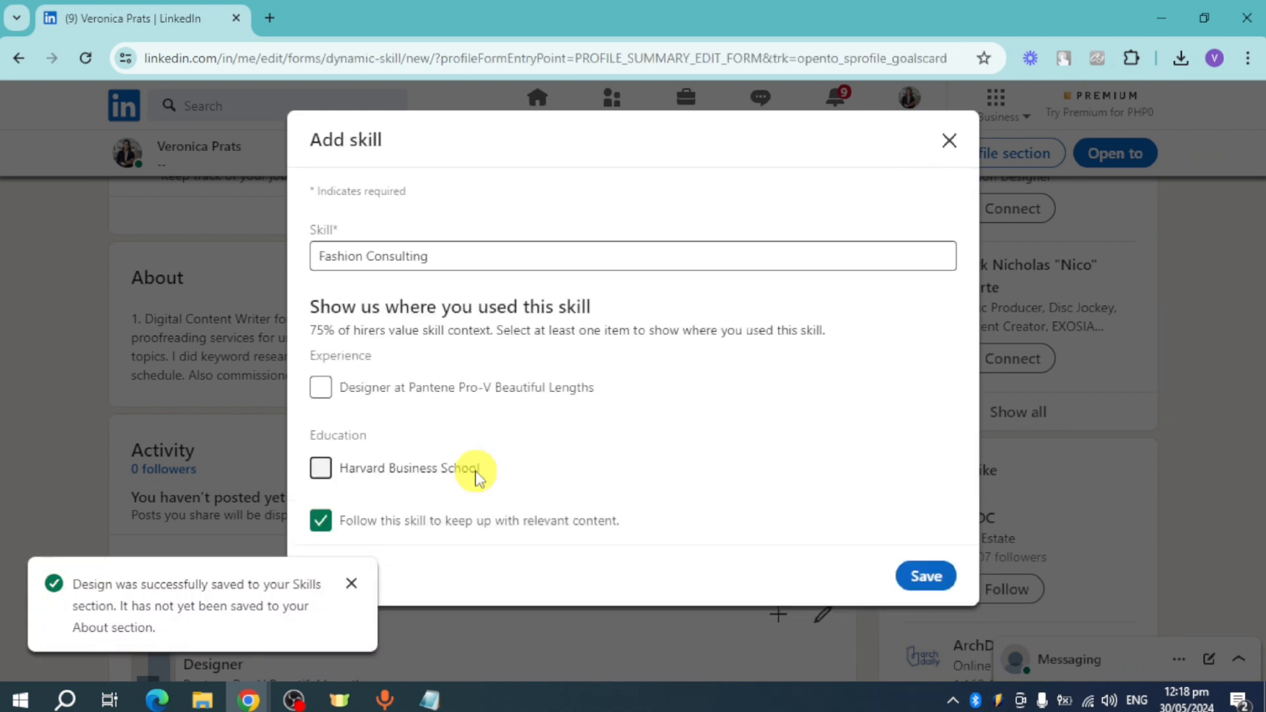
pyautogui.click(321, 469)
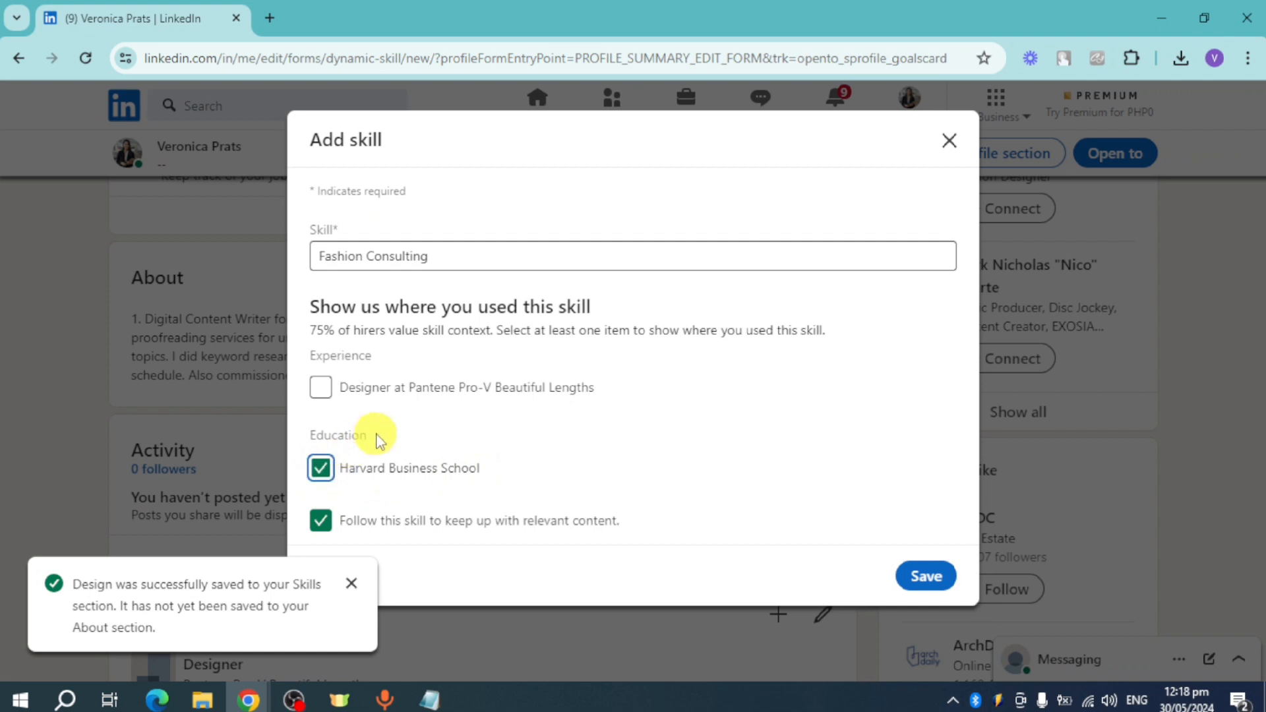
pyautogui.click(322, 388)
pyautogui.click(920, 579)
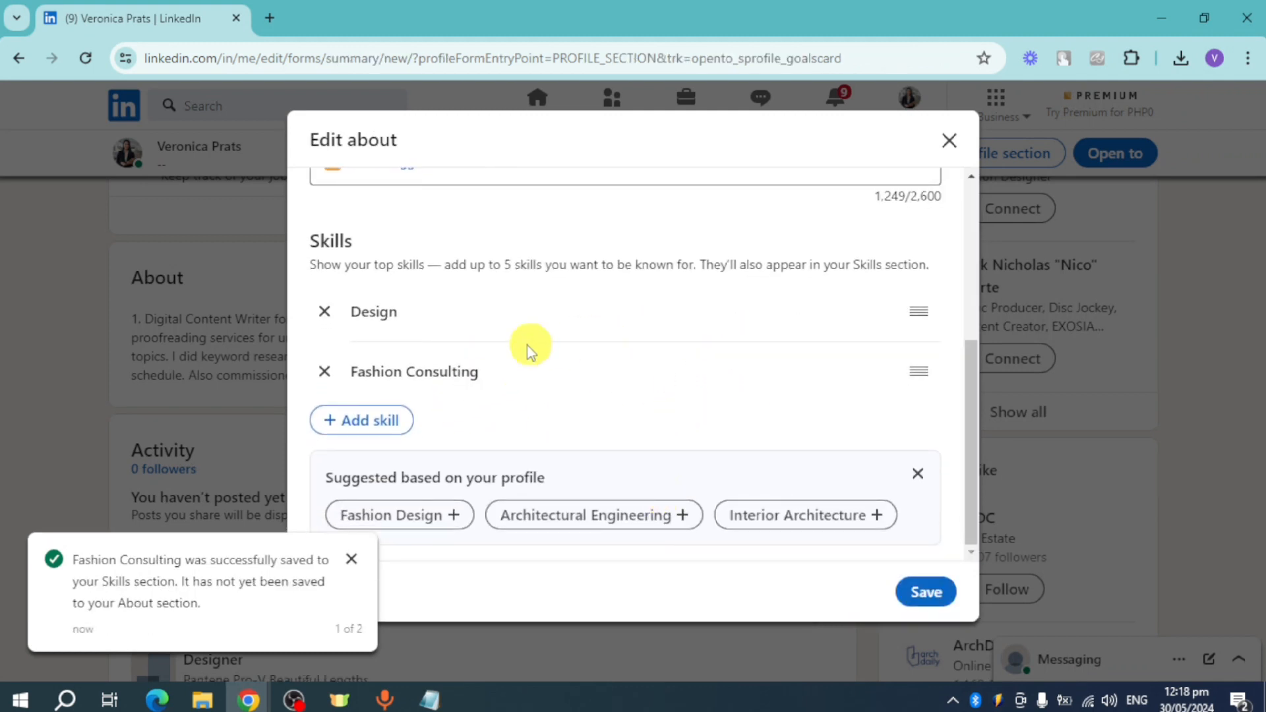
# Keep the About section edits instead of discarding them and save the section with the Design and Fashion Consulting skills
pyautogui.click(946, 140)
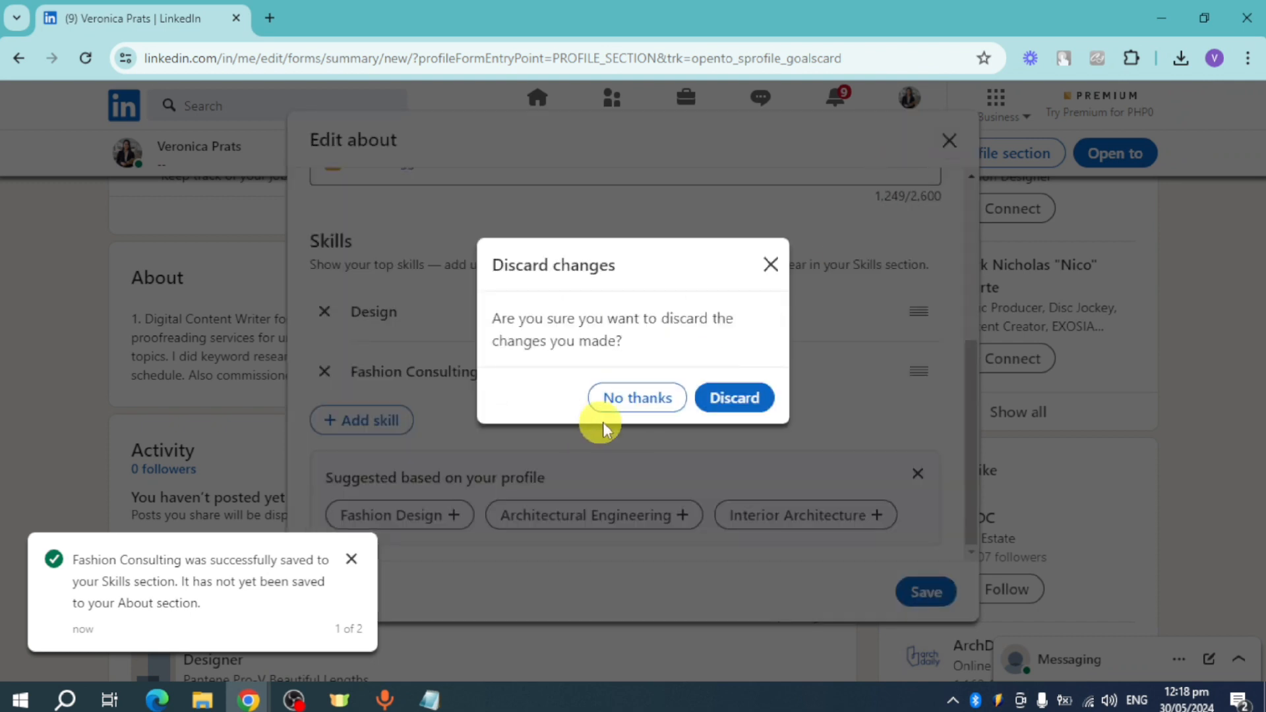
pyautogui.click(773, 270)
pyautogui.click(925, 590)
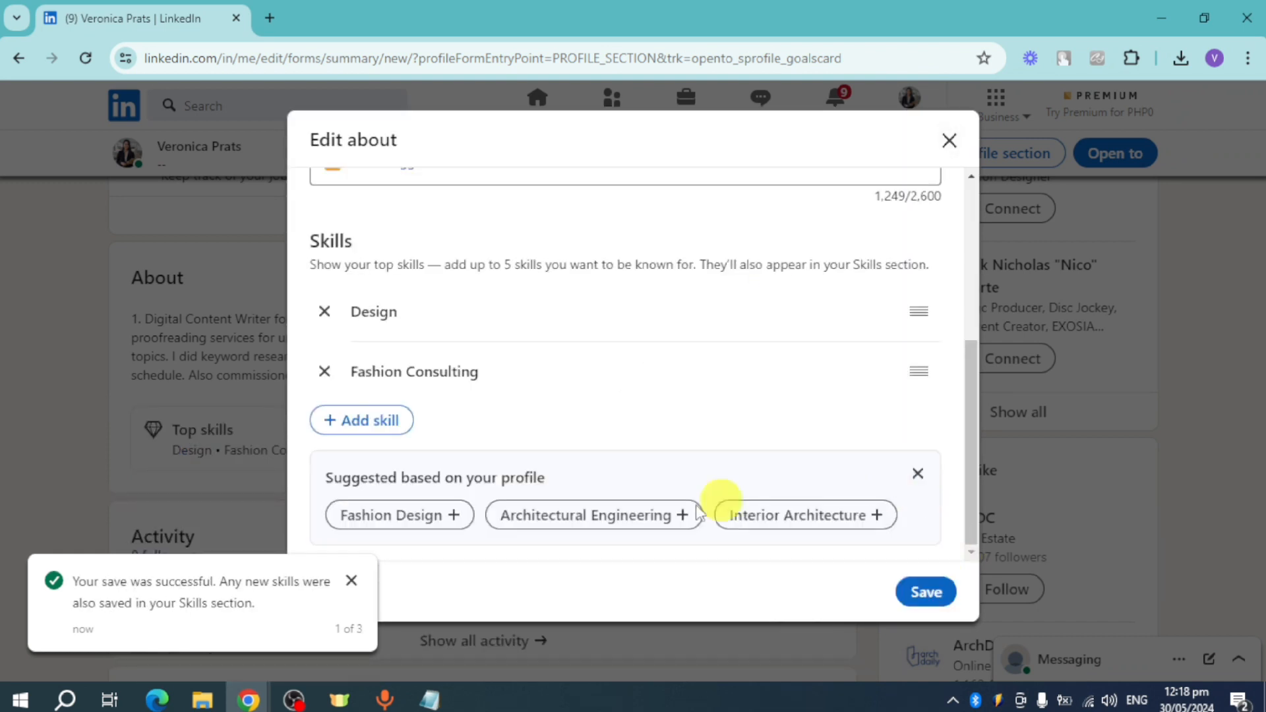
# Send a connection request to the suggested contact whose headline is Fashion Designer under People you may know
pyautogui.scroll(3, 765, 398)
pyautogui.scroll(8, 765, 398)
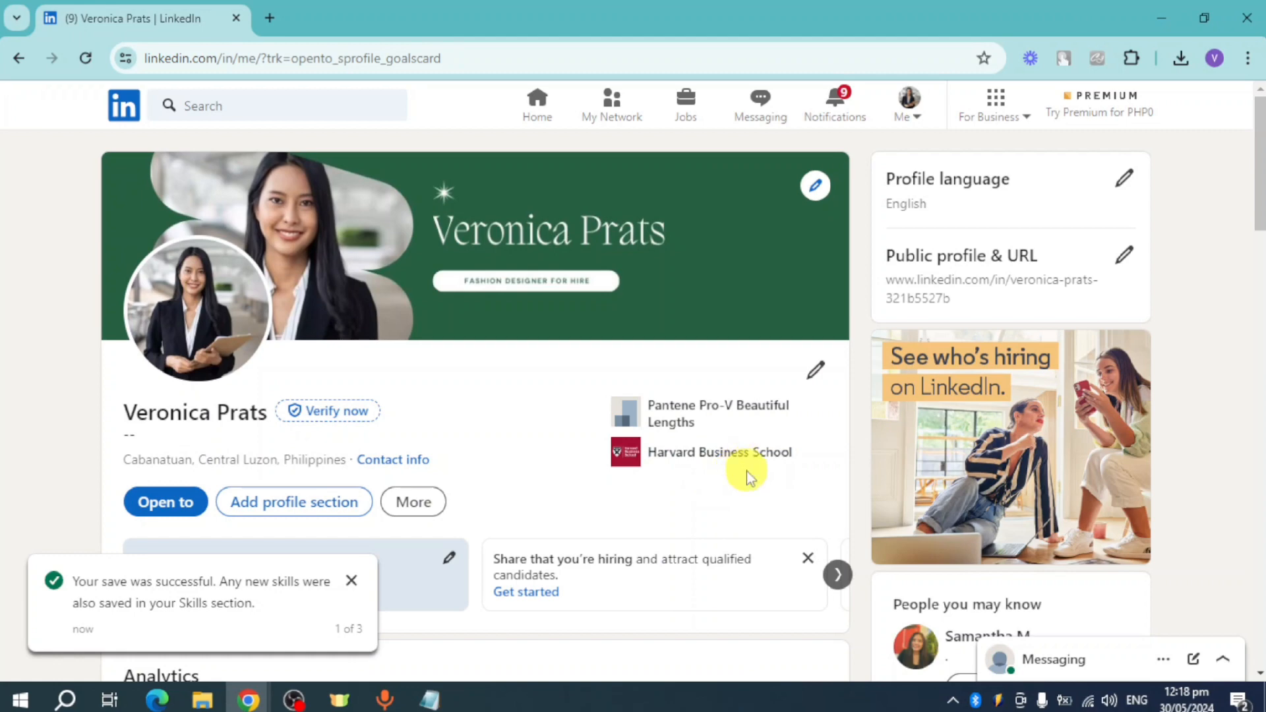
pyautogui.scroll(-5, 1095, 515)
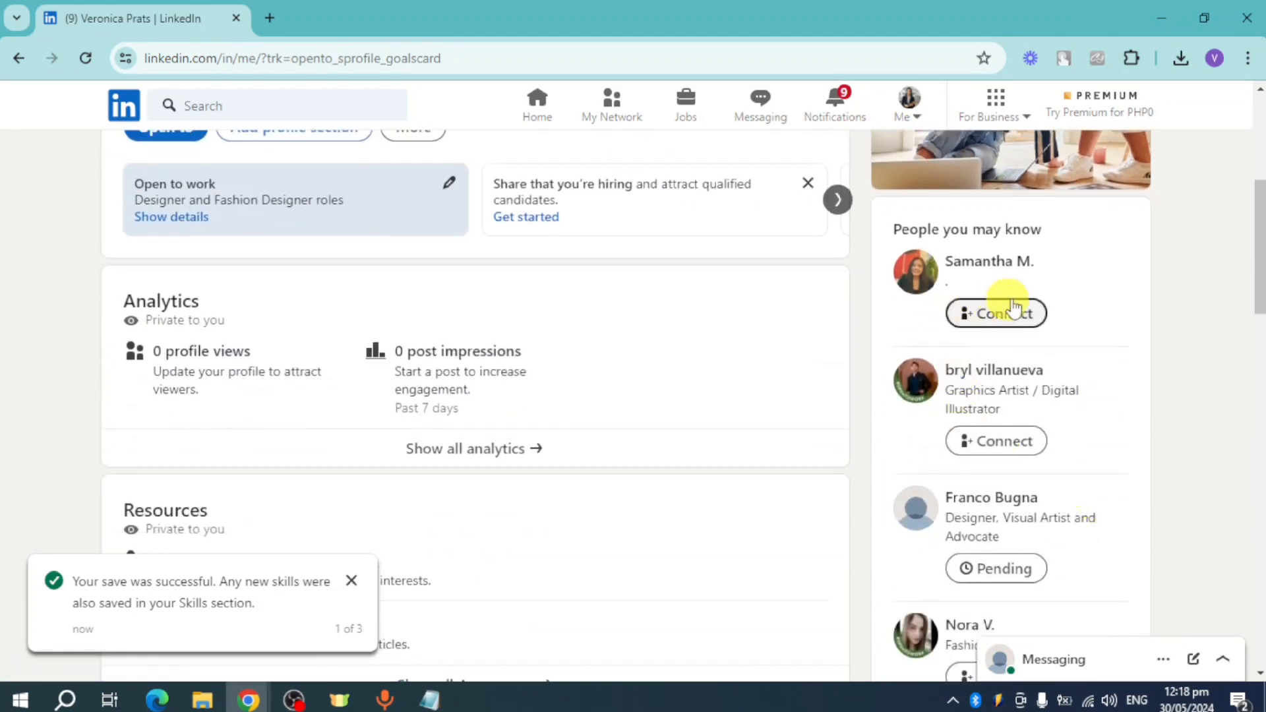
pyautogui.scroll(-3, 1049, 363)
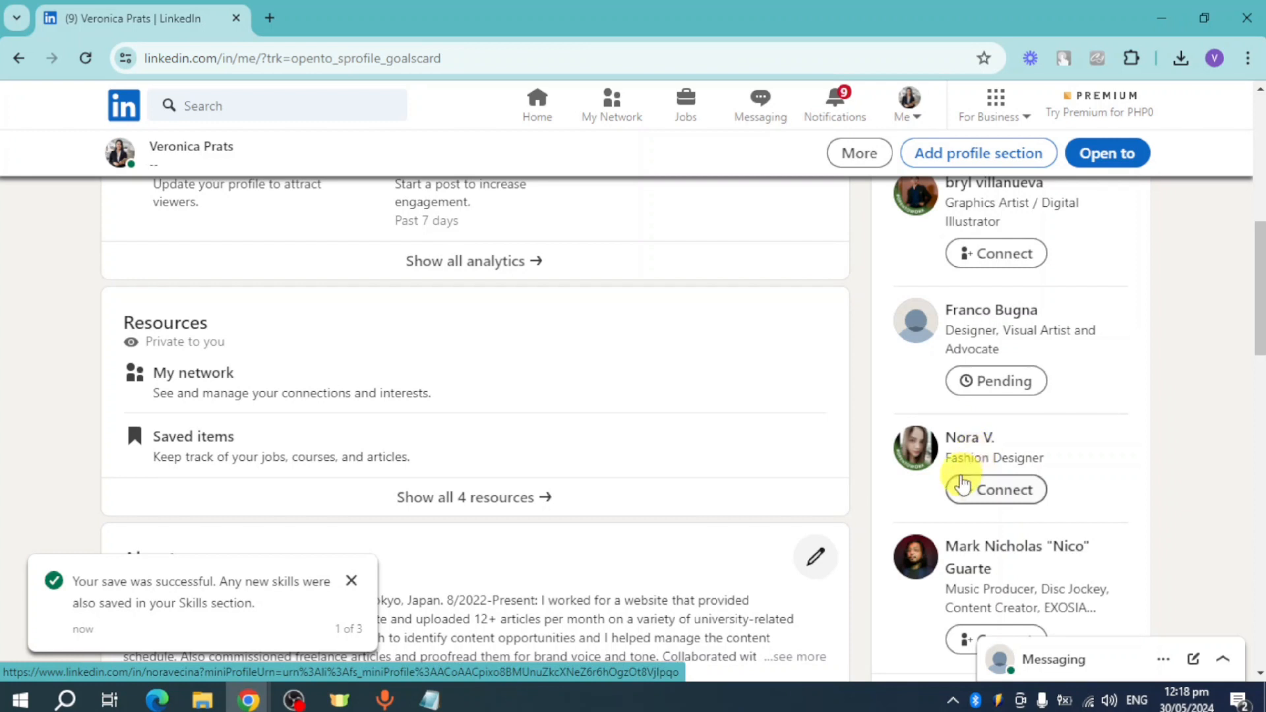
pyautogui.click(966, 494)
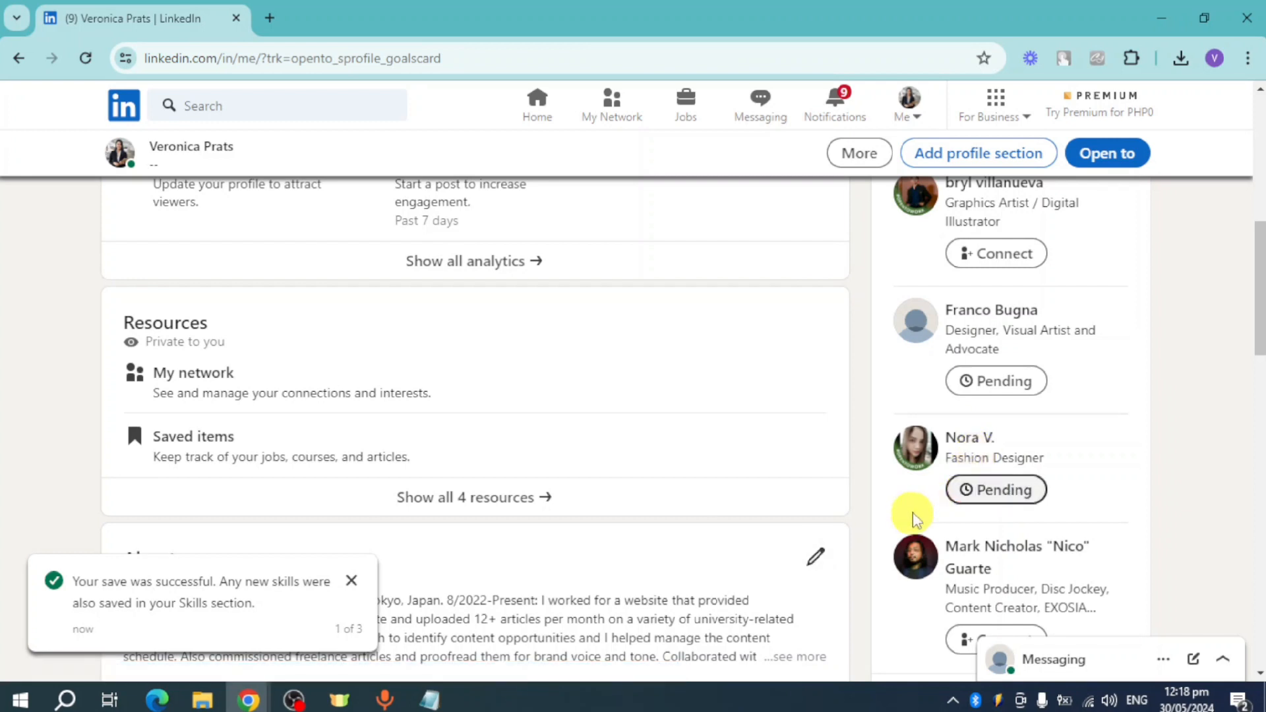